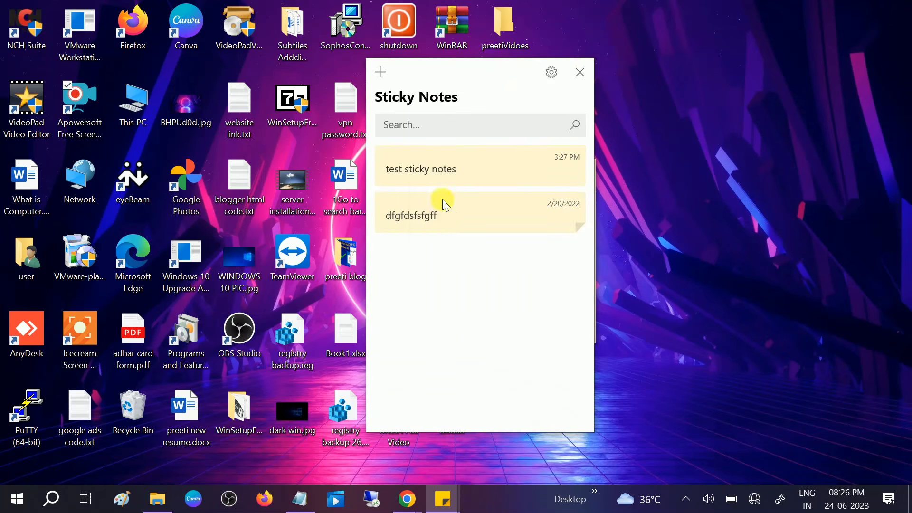
# - Open both saved sticky notes, "dfgfdsfsfgff" and "test sticky notes", and move them apart on the desktop
pyautogui.doubleClick(441, 212)
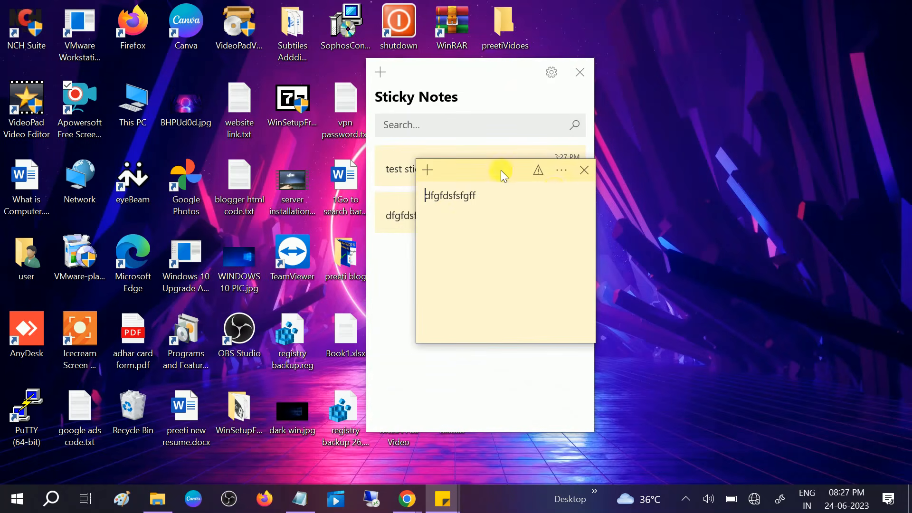
pyautogui.moveTo(499, 172); pyautogui.dragTo(782, 150)
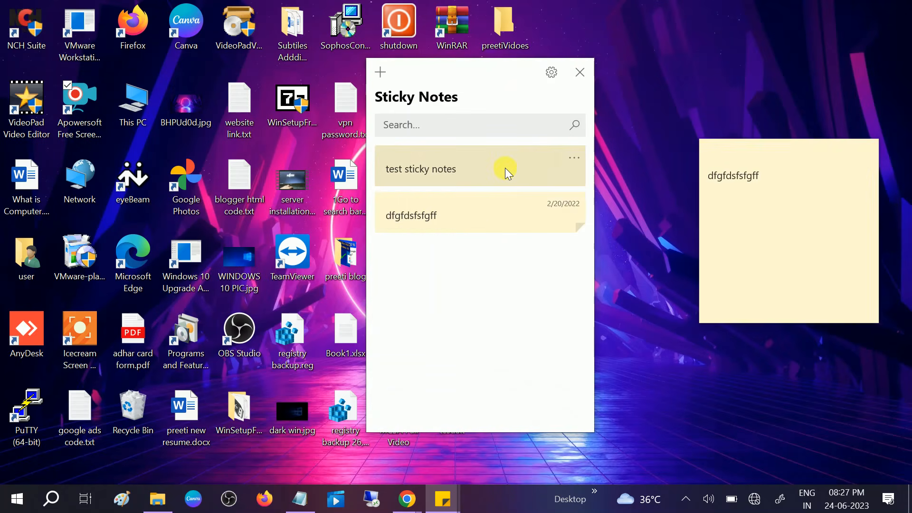
pyautogui.doubleClick(551, 183)
pyautogui.moveTo(690, 77); pyautogui.dragTo(349, 129)
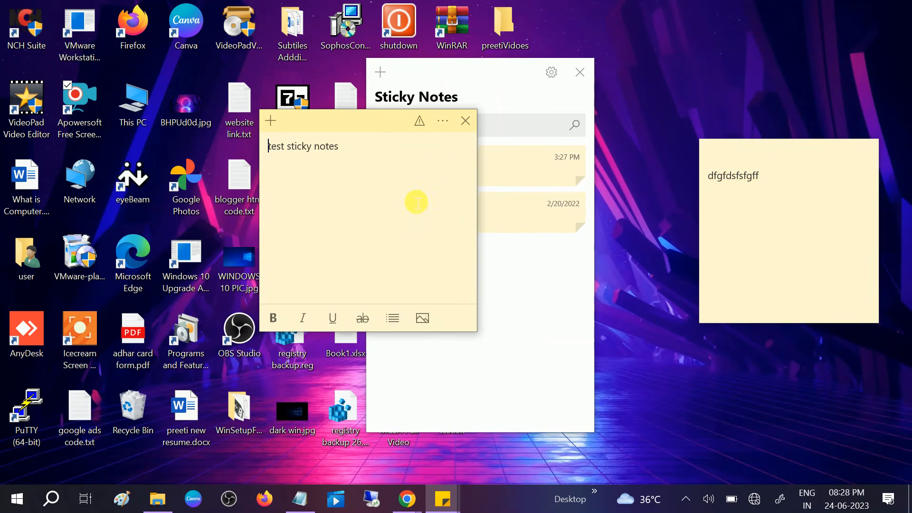
# - Check the Sticky Notes path in Notepad, then switch to File Explorer and open C:\Users\user
pyautogui.click(300, 499)
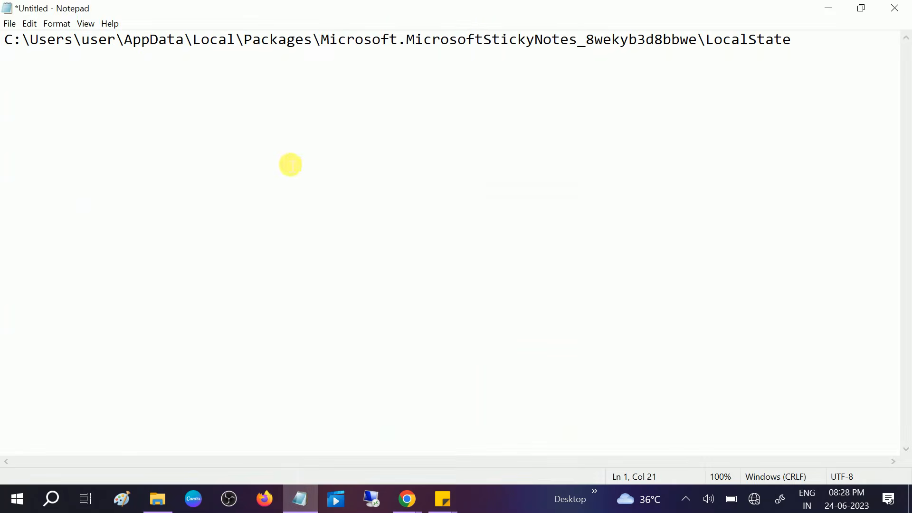
pyautogui.moveTo(7, 44); pyautogui.dragTo(342, 59)
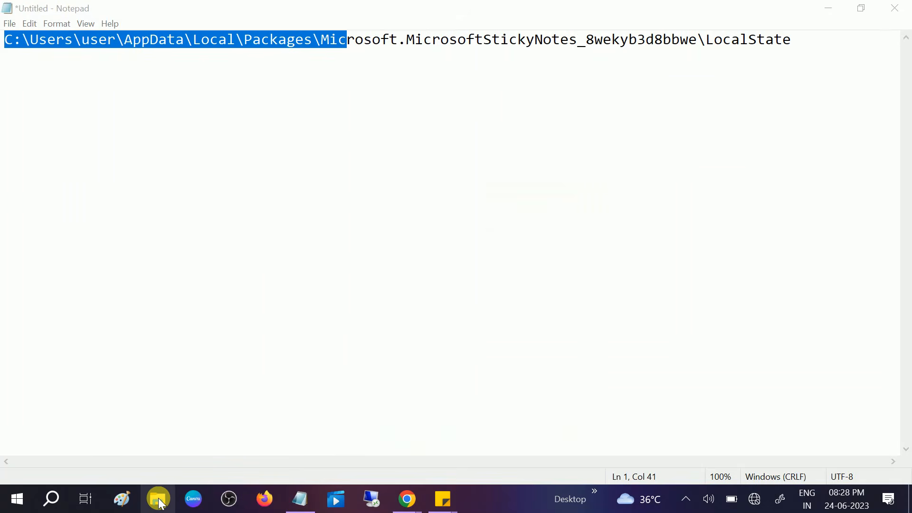
pyautogui.click(158, 499)
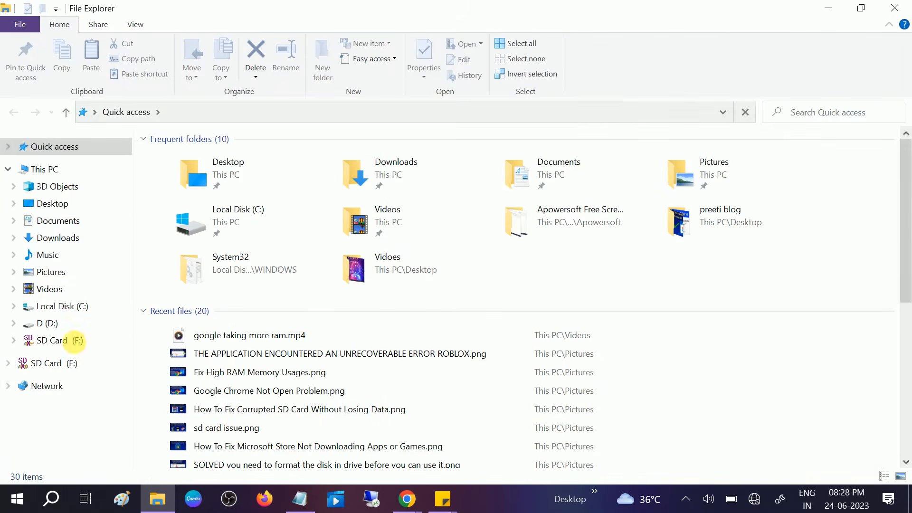
pyautogui.click(44, 169)
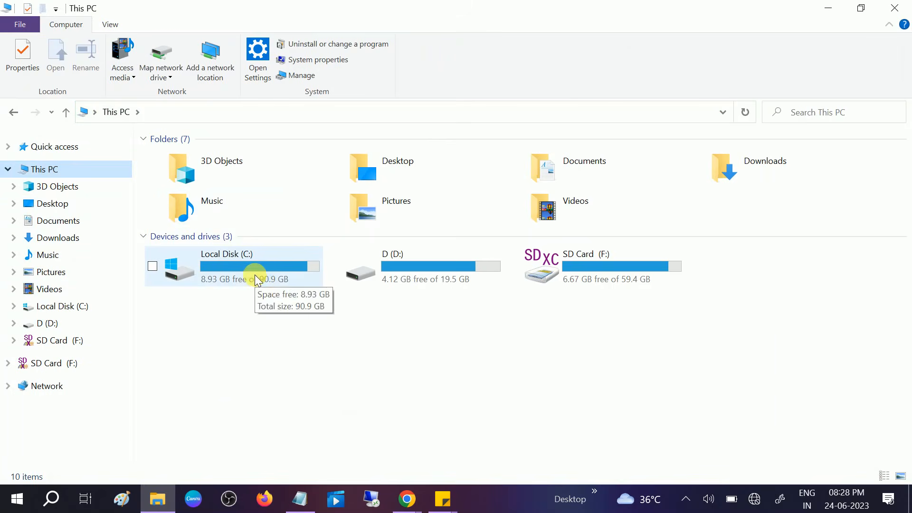
pyautogui.doubleClick(255, 275)
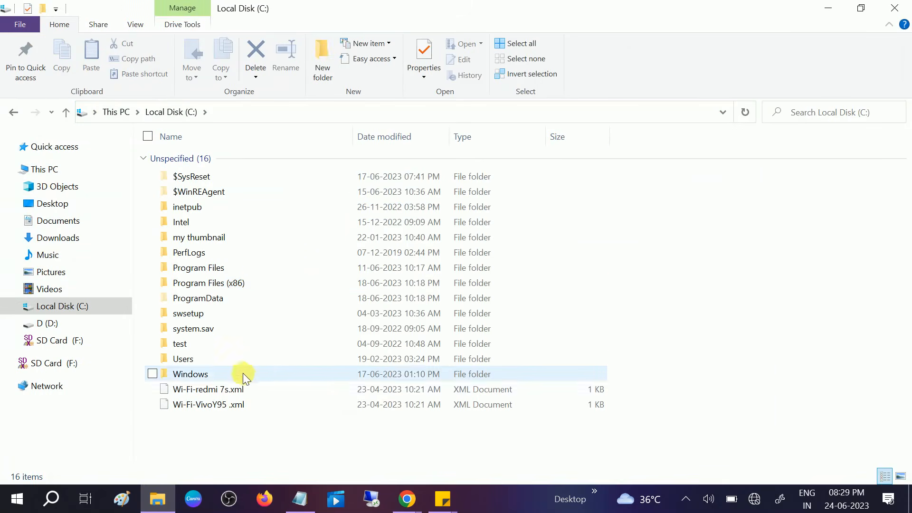
pyautogui.doubleClick(193, 357)
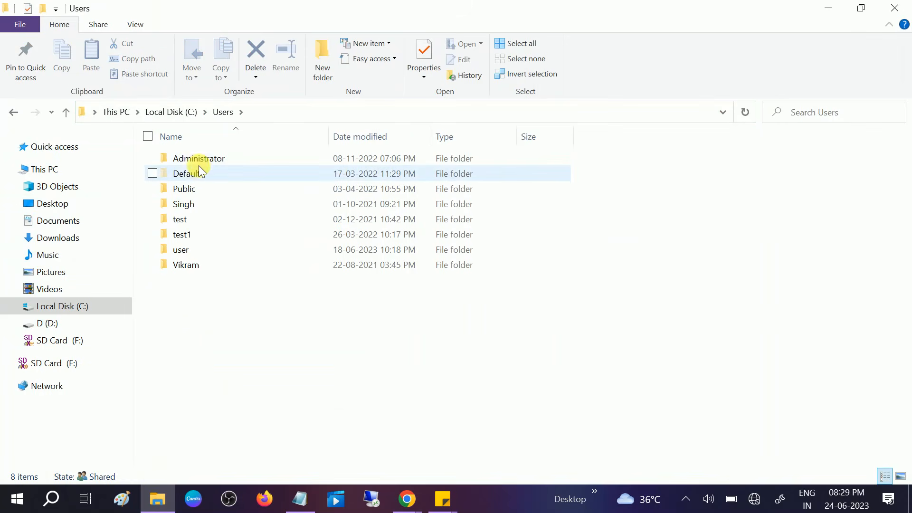
pyautogui.doubleClick(181, 250)
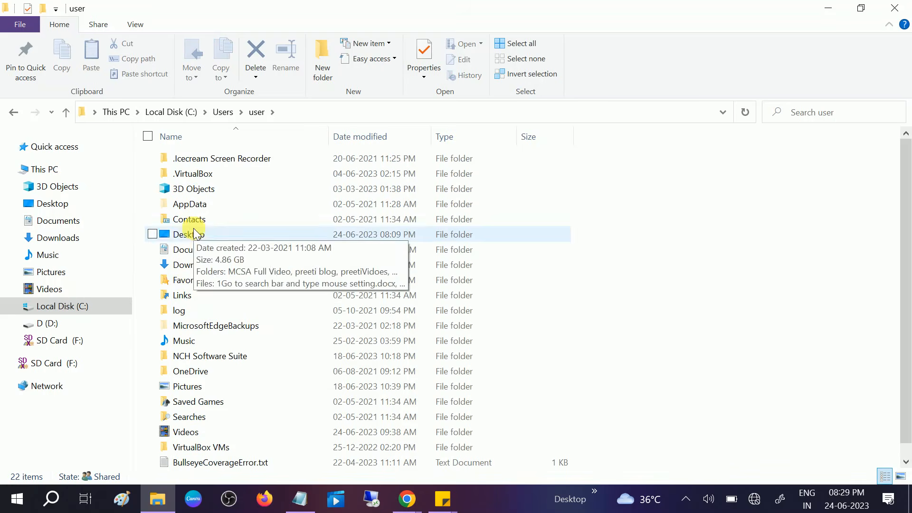
# - Set the folder options to show hidden files, folders, and drives, and apply the setting
pyautogui.click(141, 29)
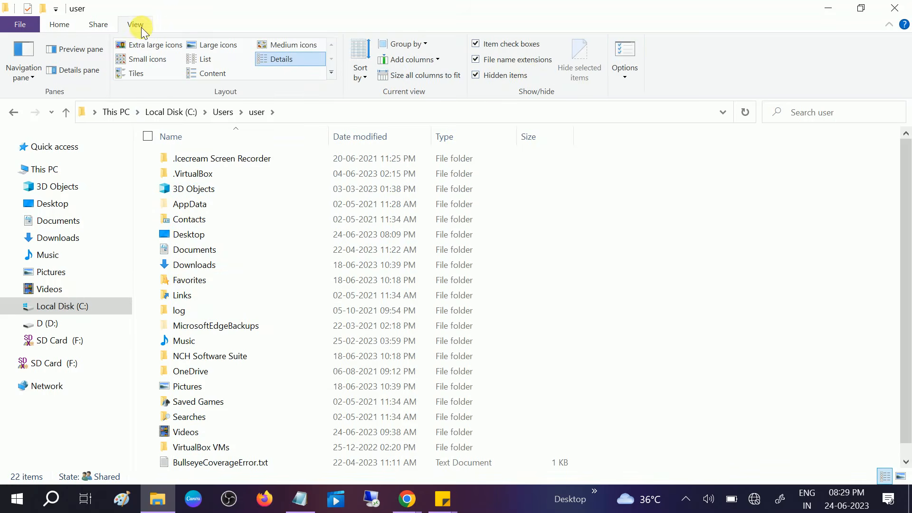
pyautogui.click(626, 76)
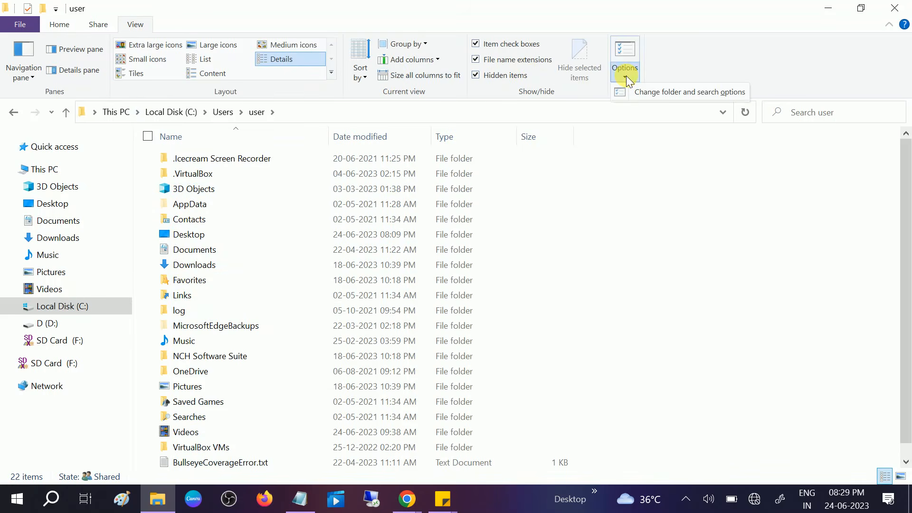
pyautogui.click(697, 91)
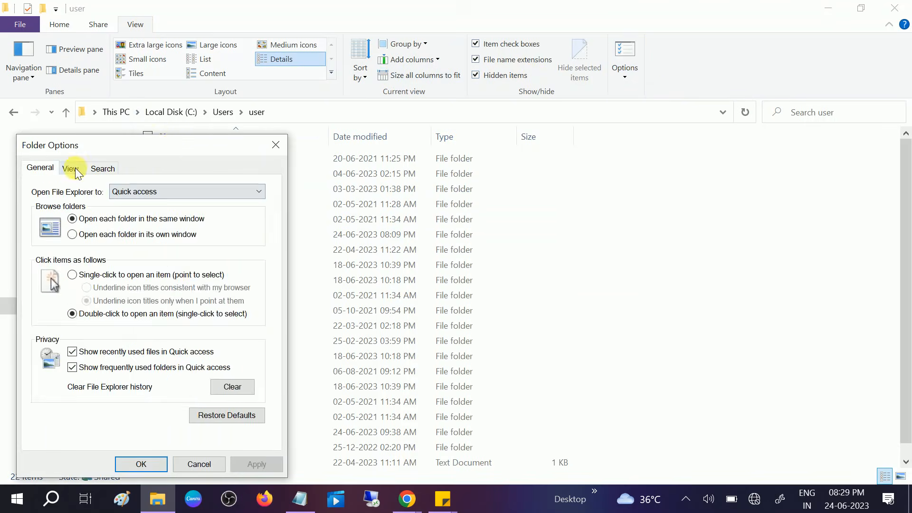
pyautogui.click(74, 169)
pyautogui.moveTo(169, 153); pyautogui.dragTo(222, 85)
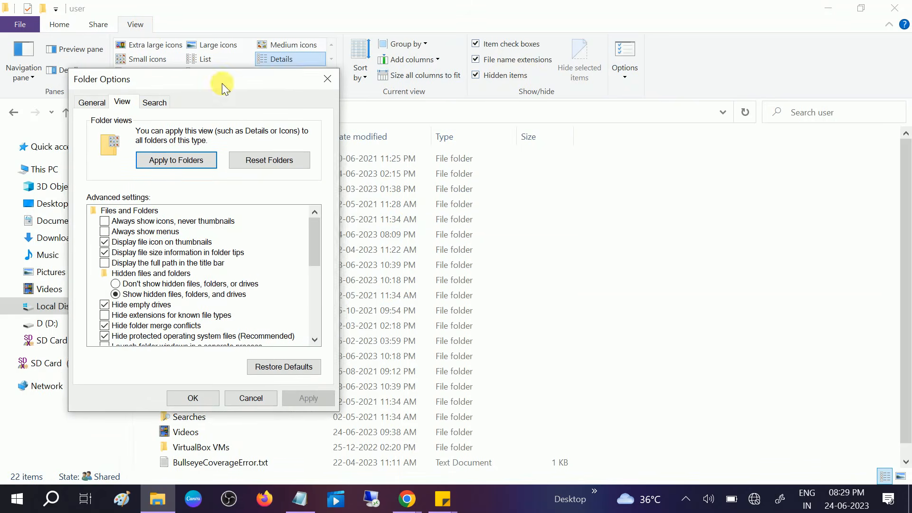
pyautogui.click(127, 282)
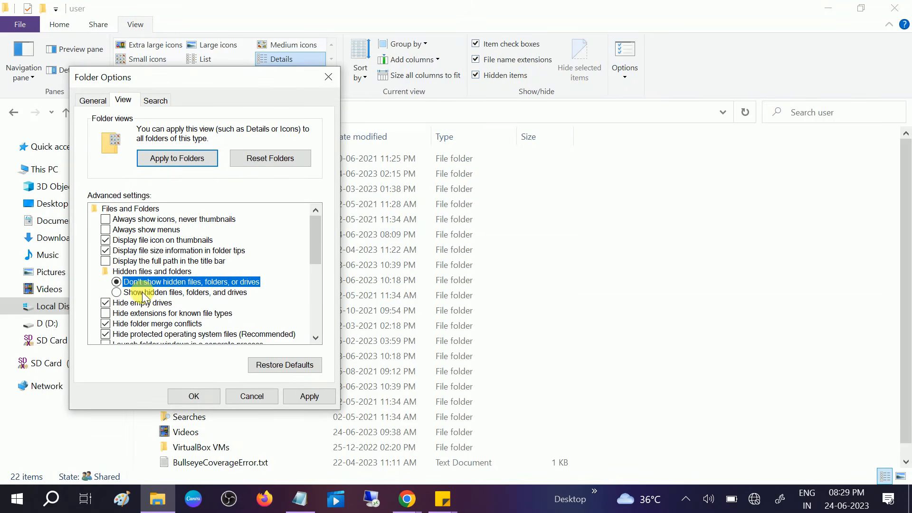
pyautogui.click(143, 293)
pyautogui.click(313, 396)
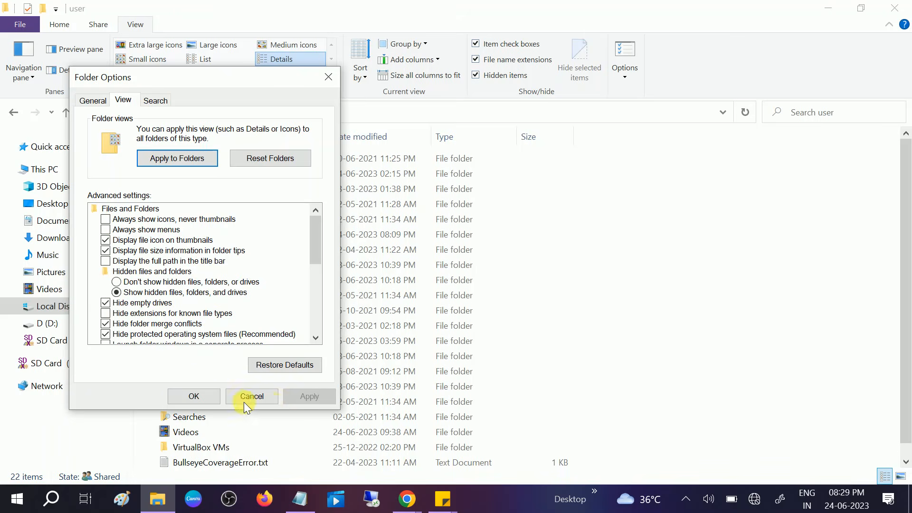
pyautogui.click(194, 396)
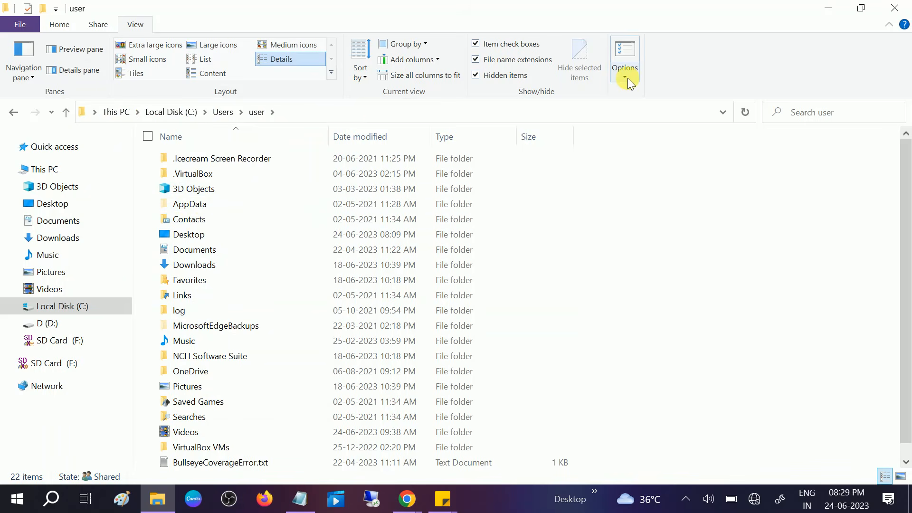
# - Open the AppData\Local folder and check the next folder name in the Notepad path
pyautogui.doubleClick(195, 205)
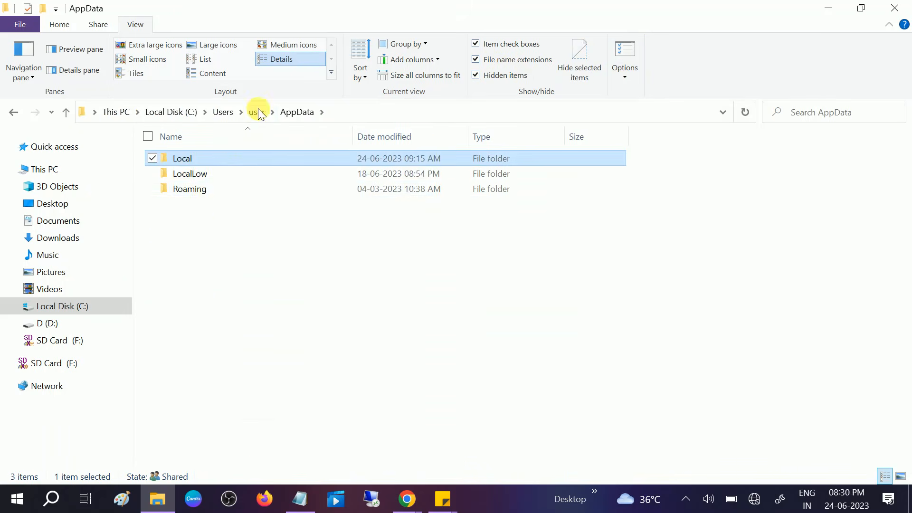
pyautogui.doubleClick(185, 159)
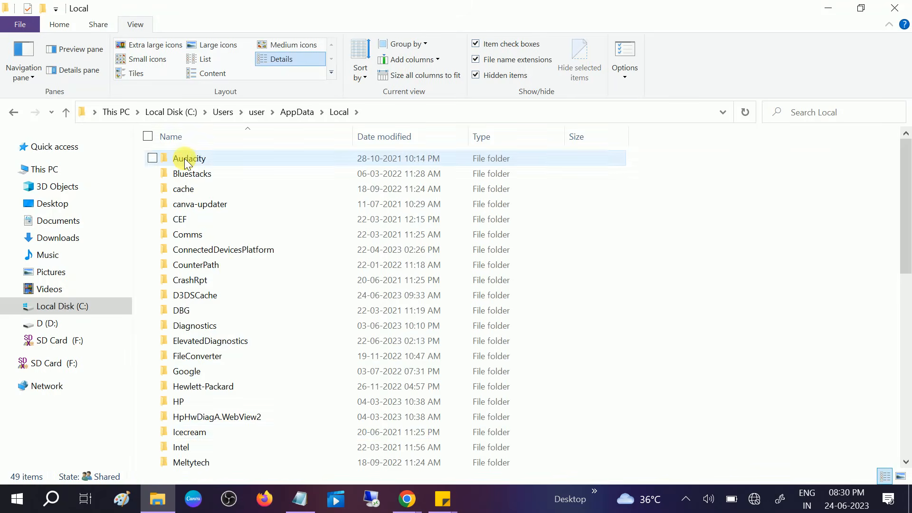
pyautogui.click(308, 495)
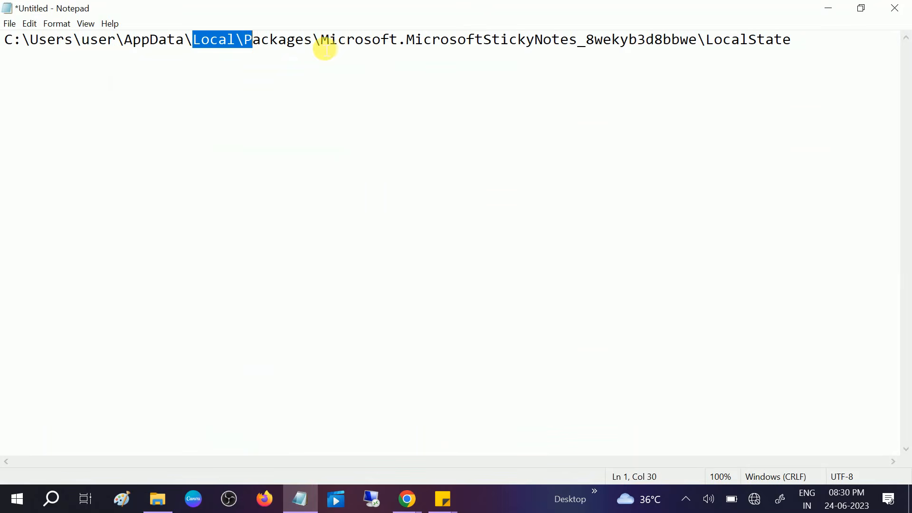
pyautogui.click(328, 48)
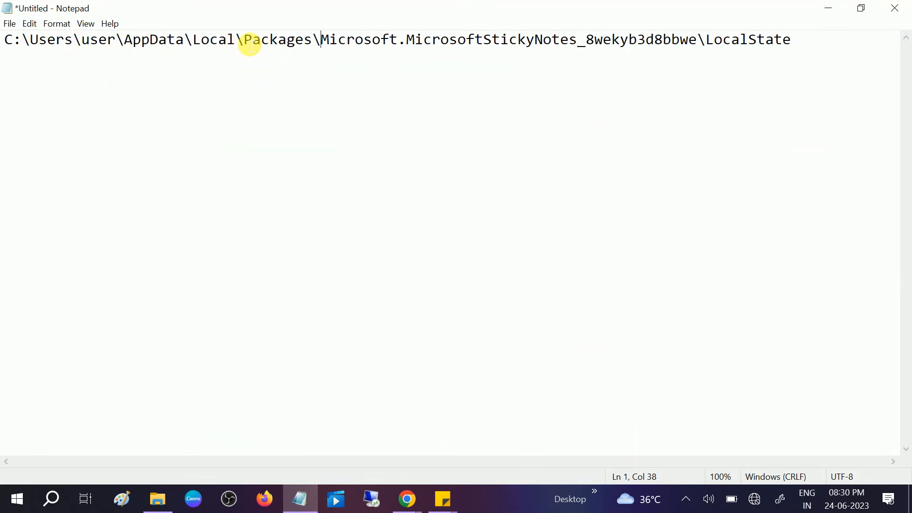
pyautogui.moveTo(244, 40); pyautogui.dragTo(309, 45)
pyautogui.click(157, 499)
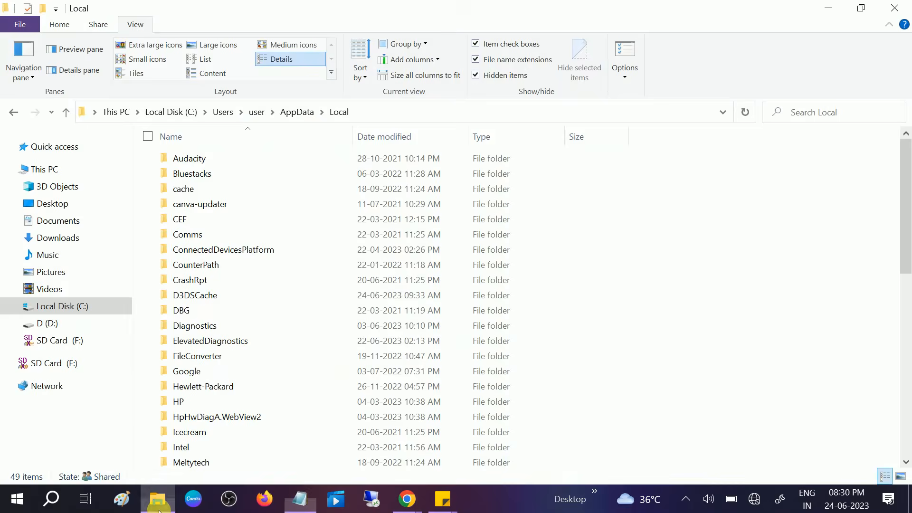
# - Find the Packages folder inside AppData\Local and open it
pyautogui.click(219, 251)
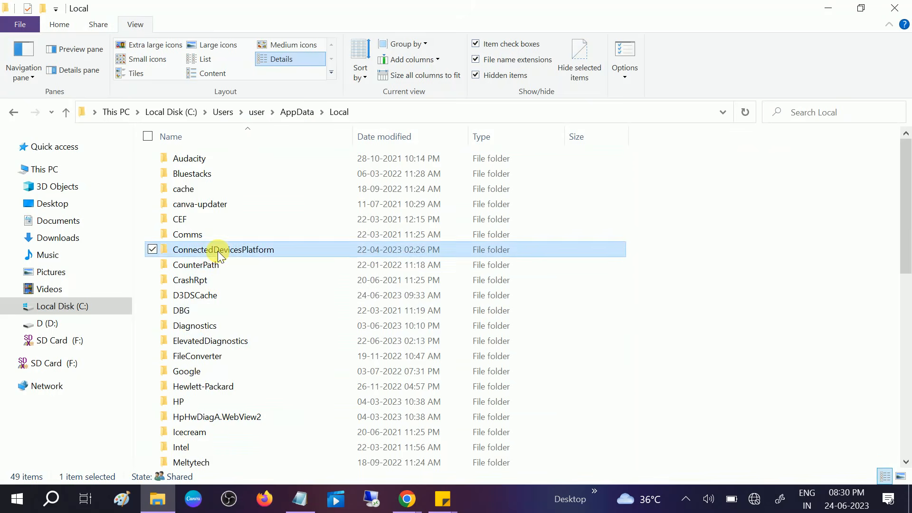
pyautogui.press('p')
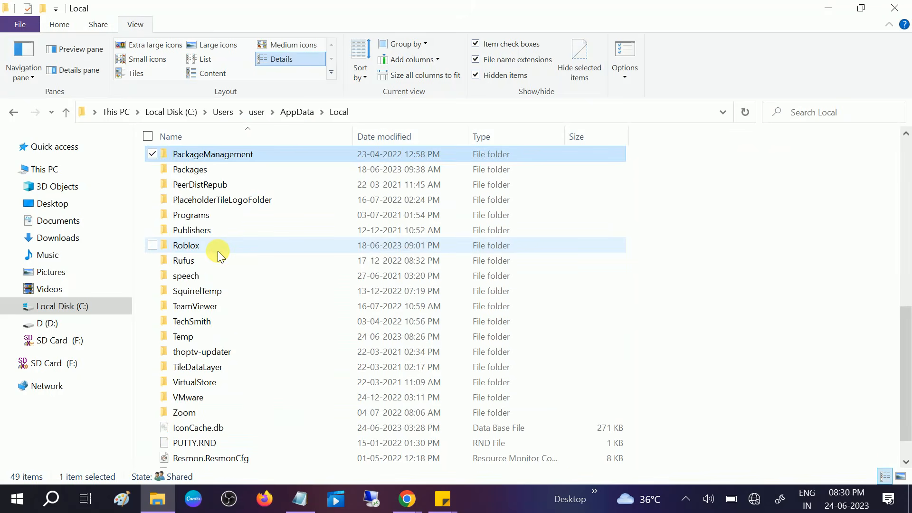
pyautogui.click(206, 172)
pyautogui.press('F2')
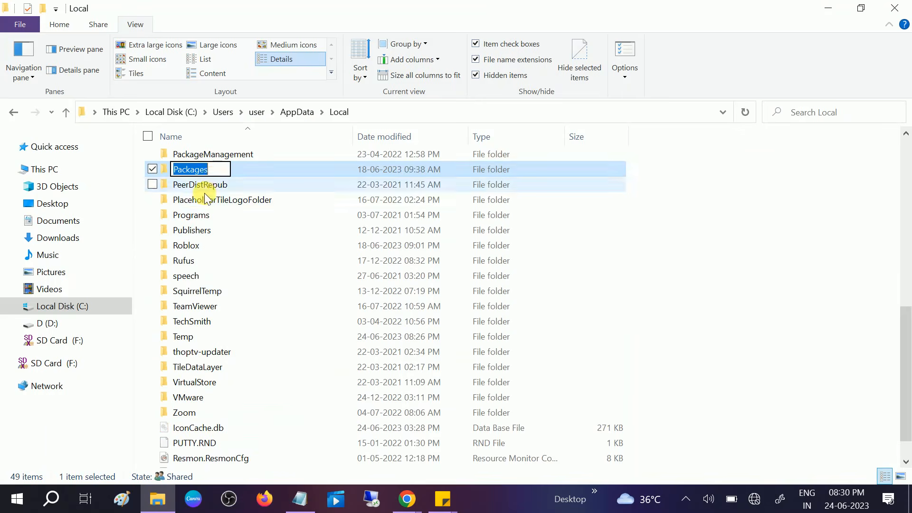
pyautogui.scroll(10, 204, 173)
pyautogui.click(200, 189)
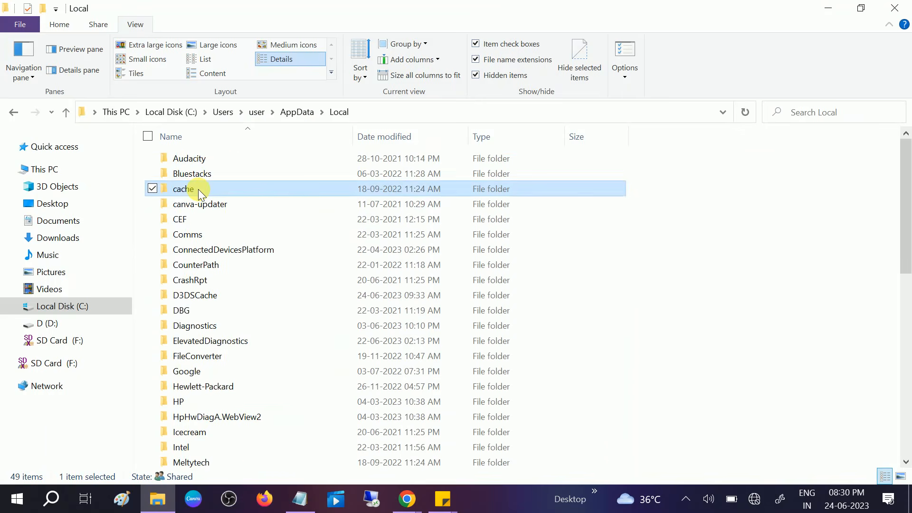
pyautogui.press('p')
pyautogui.doubleClick(195, 172)
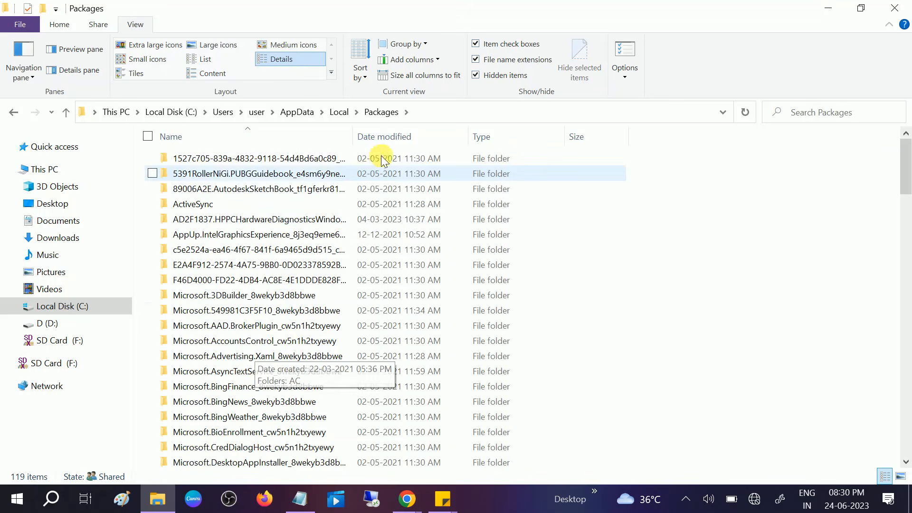
# - Widen the Name column to show full folder names and open the Microsoft.MicrosoftStickyNotes_8wekyb3d8bbwe folder
pyautogui.moveTo(353, 139); pyautogui.dragTo(451, 137)
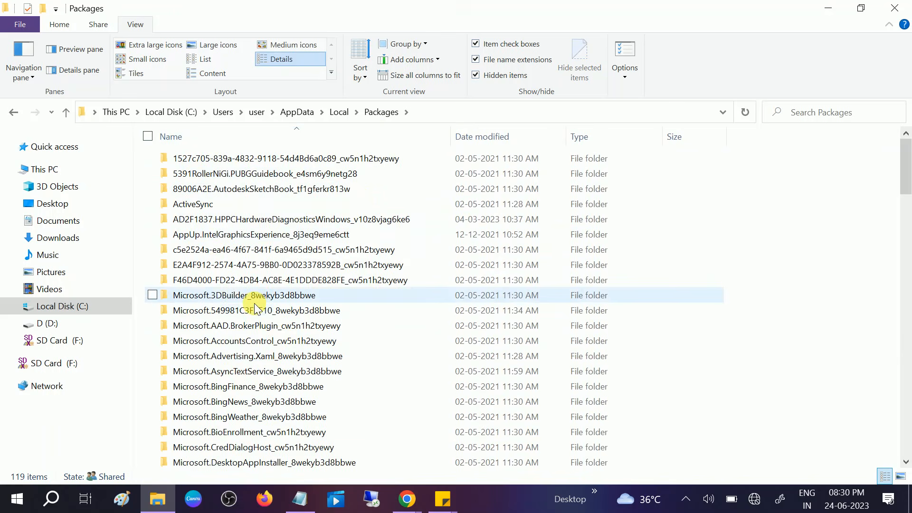
pyautogui.scroll(-10, 255, 312)
pyautogui.scroll(-20, 255, 311)
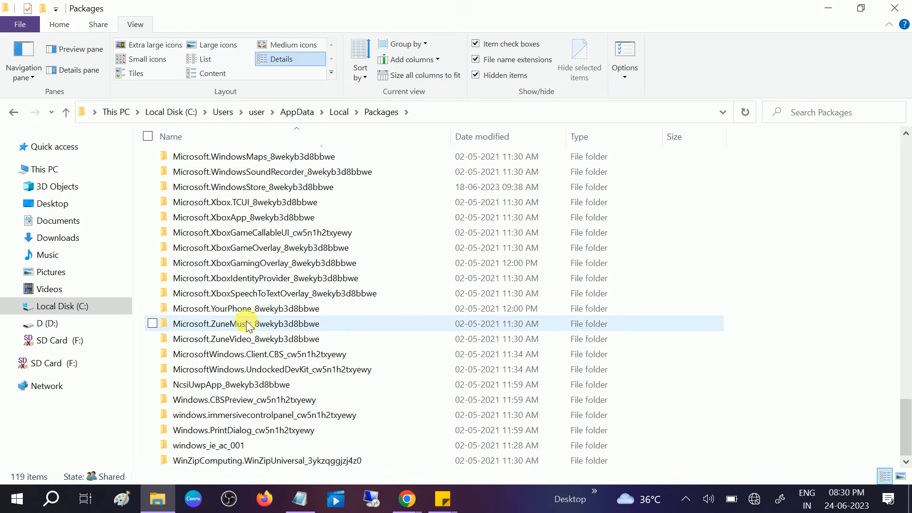
pyautogui.scroll(13, 238, 281)
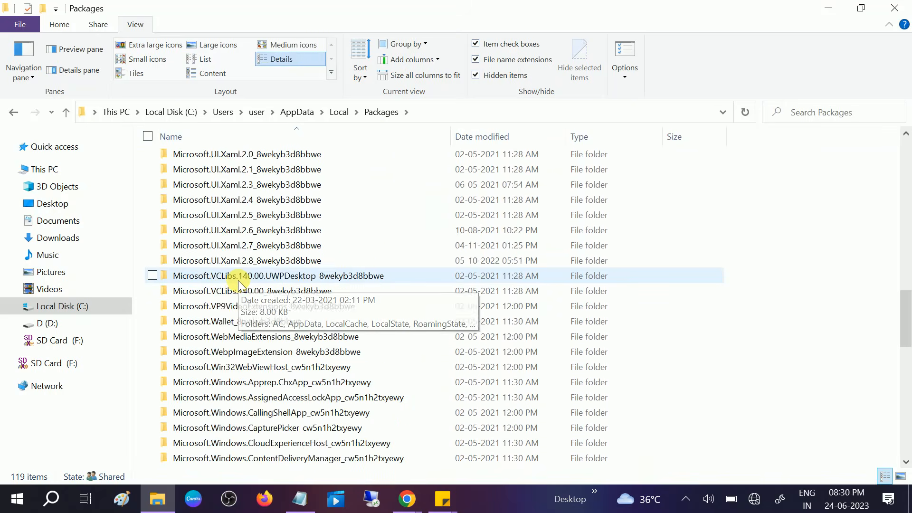
pyautogui.scroll(9, 238, 281)
pyautogui.scroll(5, 238, 280)
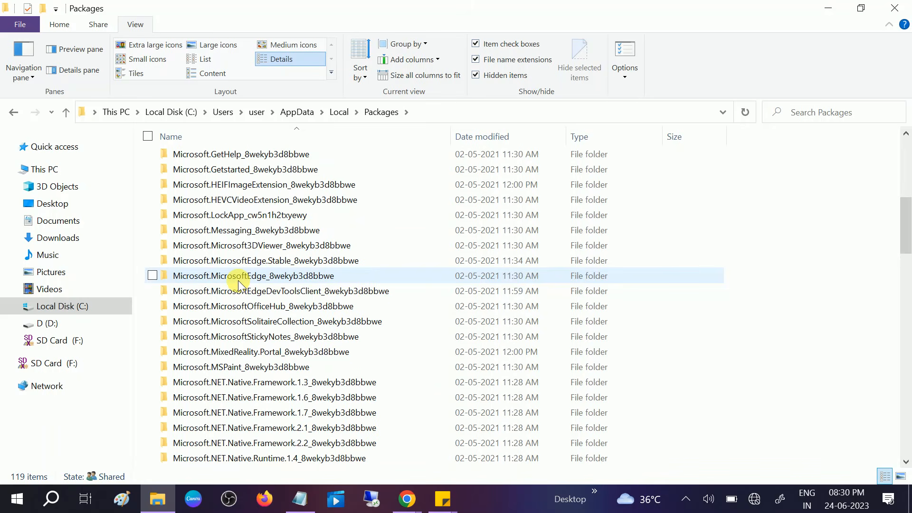
pyautogui.click(253, 336)
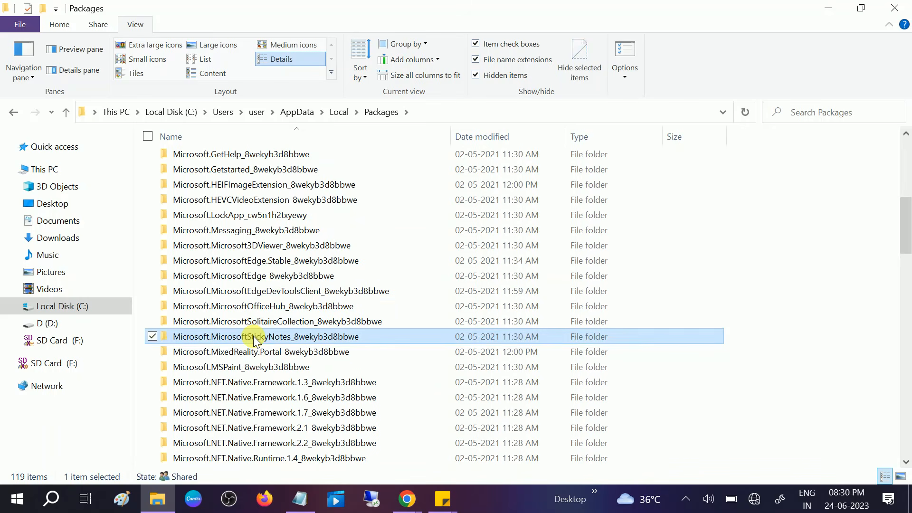
pyautogui.moveTo(246, 339)
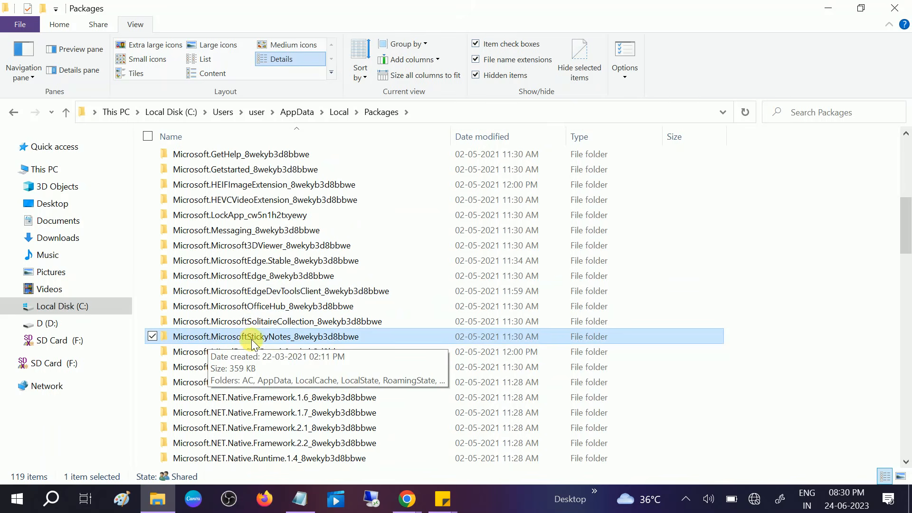
pyautogui.click(295, 341)
pyautogui.doubleClick(294, 336)
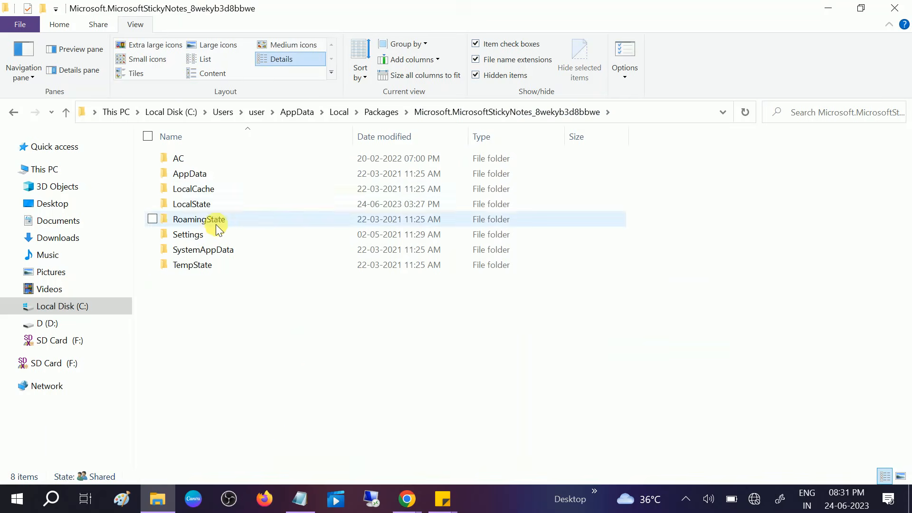
# - Check the last folder name in the Notepad path and open the LocalState folder in File Explorer
pyautogui.click(300, 498)
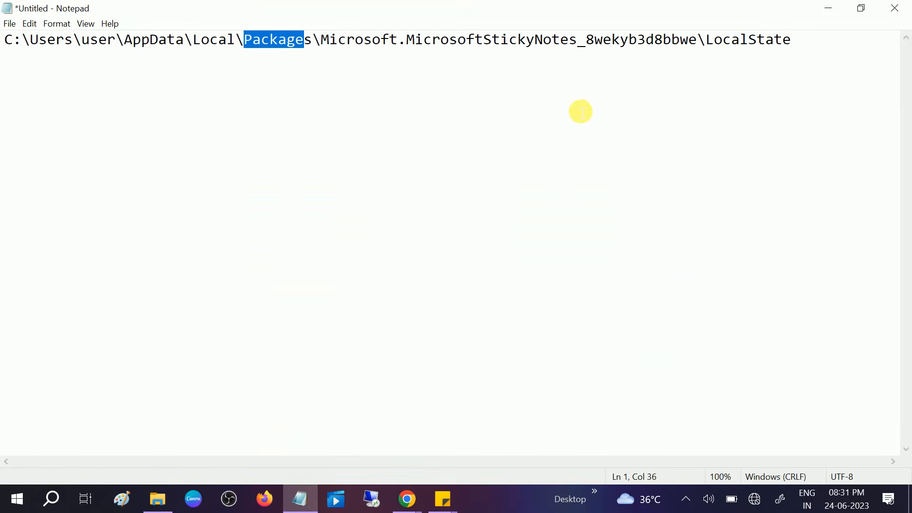
pyautogui.moveTo(711, 42); pyautogui.dragTo(807, 38)
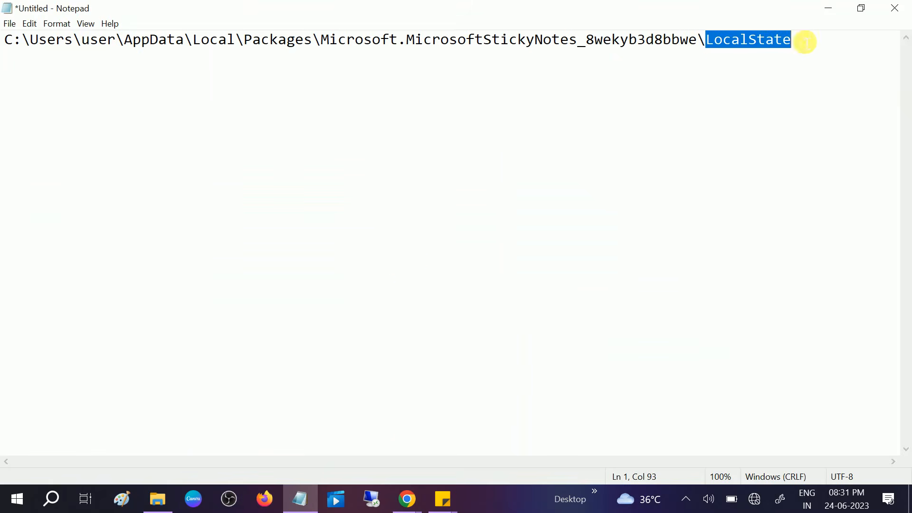
pyautogui.click(161, 503)
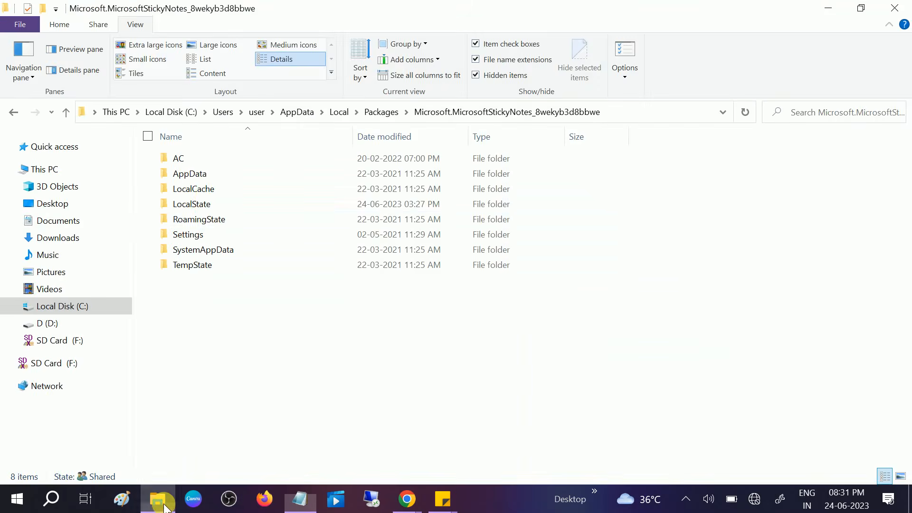
pyautogui.doubleClick(205, 203)
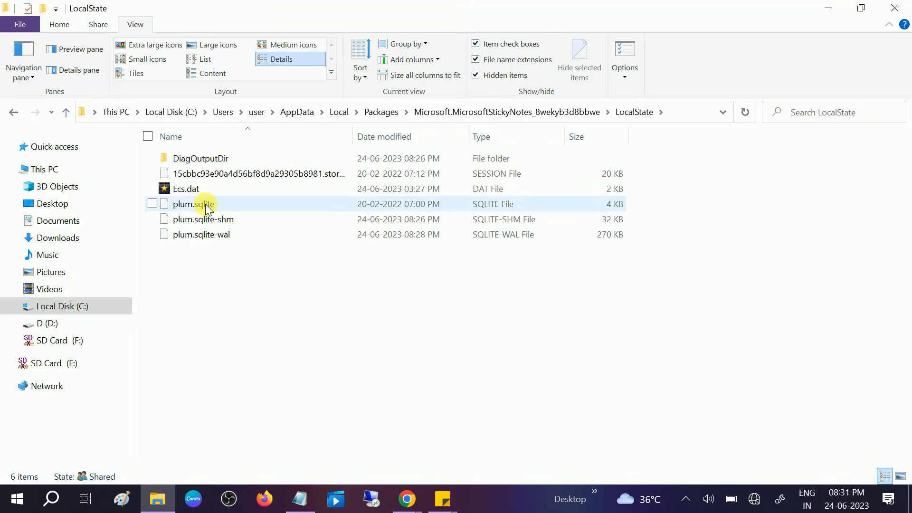
# - Copy the plum.sqlite, plum.sqlite-shm and plum.sqlite-wal files from the LocalState folder
pyautogui.click(217, 235)
pyautogui.moveTo(220, 216); pyautogui.dragTo(212, 208)
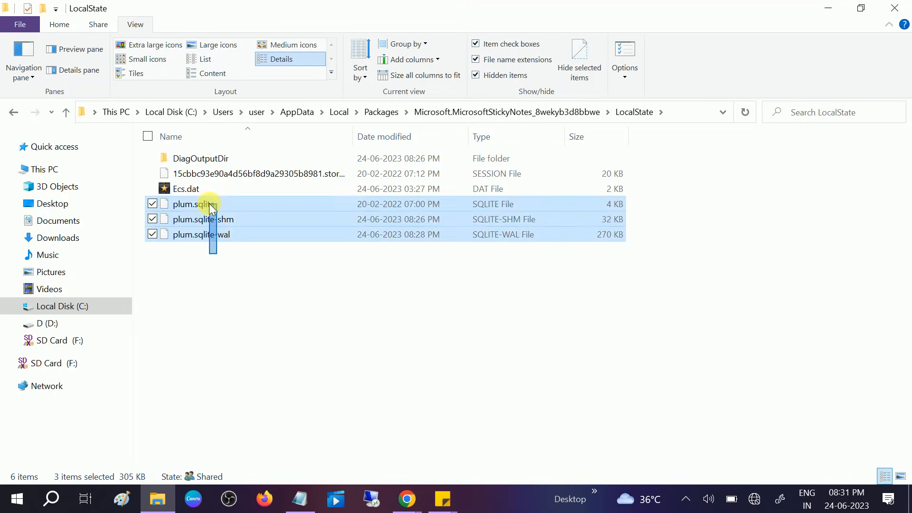
pyautogui.rightClick(254, 210)
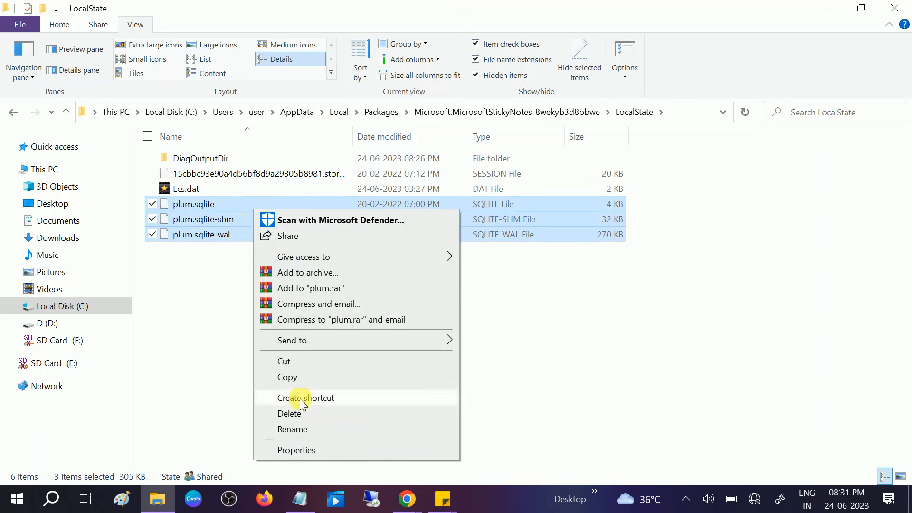
pyautogui.click(292, 378)
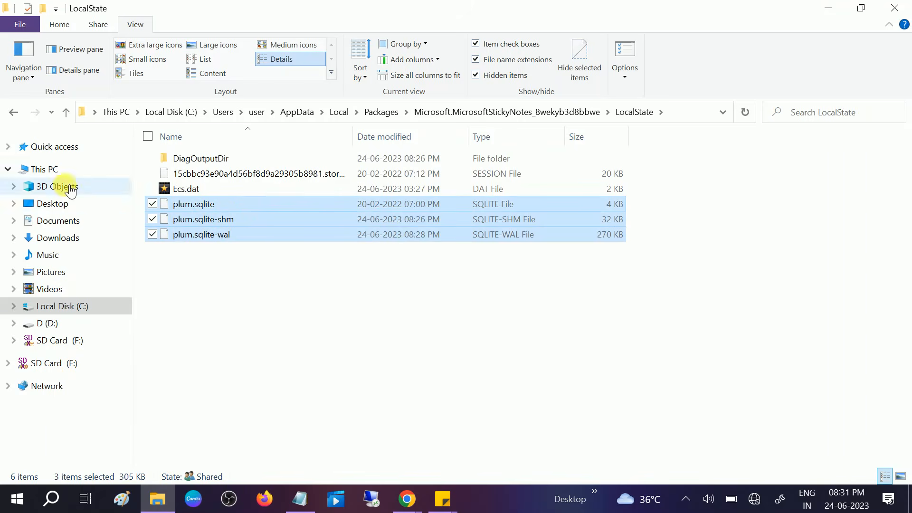
# - Create a new folder named Sticky NOtes on the D: drive
pyautogui.click(46, 170)
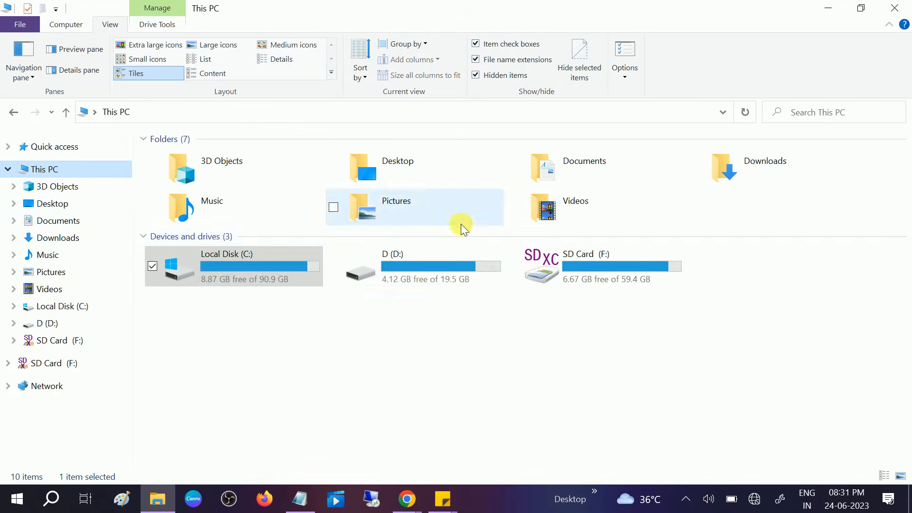
pyautogui.doubleClick(440, 276)
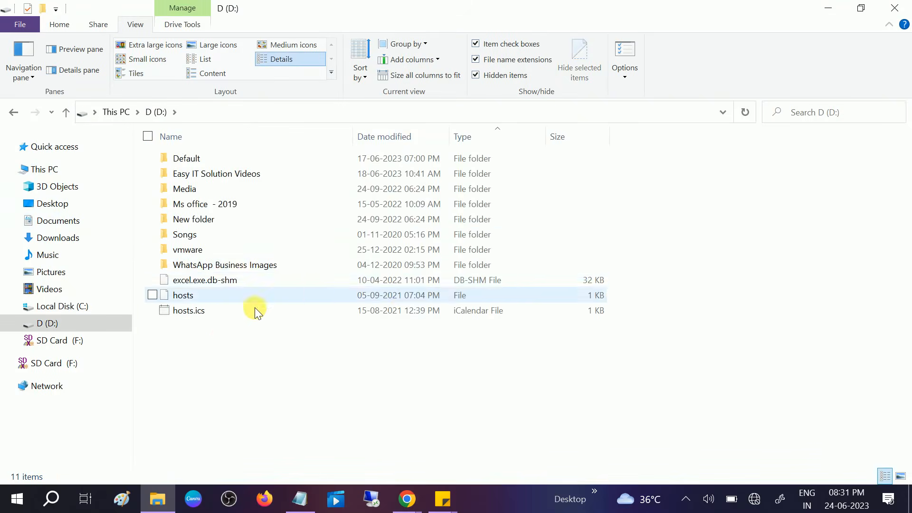
pyautogui.rightClick(221, 338)
pyautogui.moveTo(280, 310)
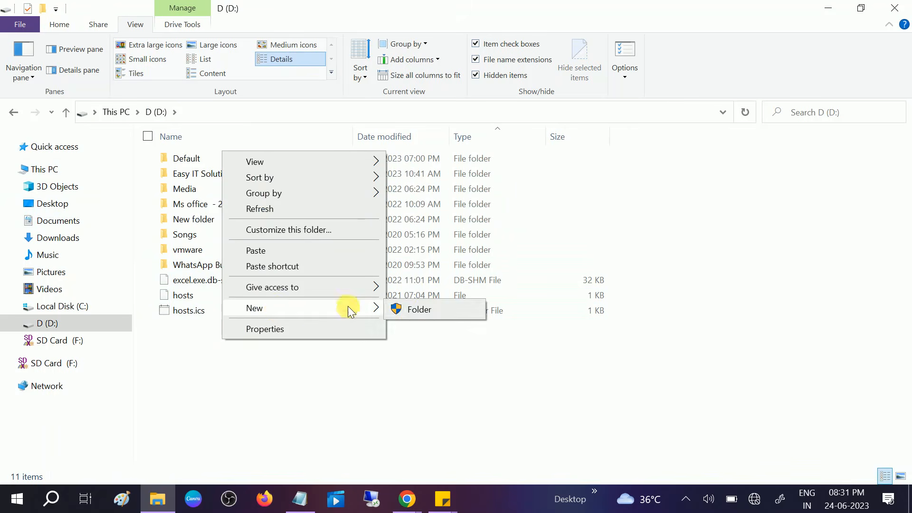
pyautogui.click(425, 311)
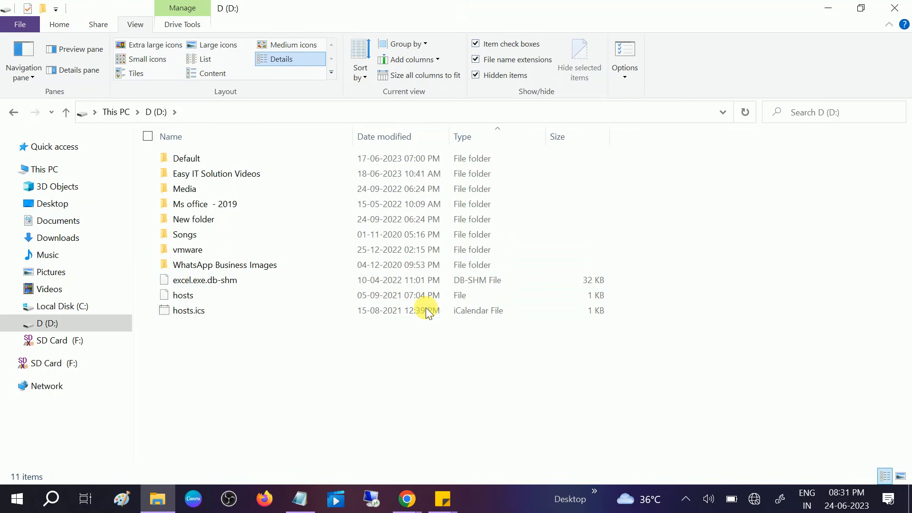
pyautogui.write('Sticky NOtes')
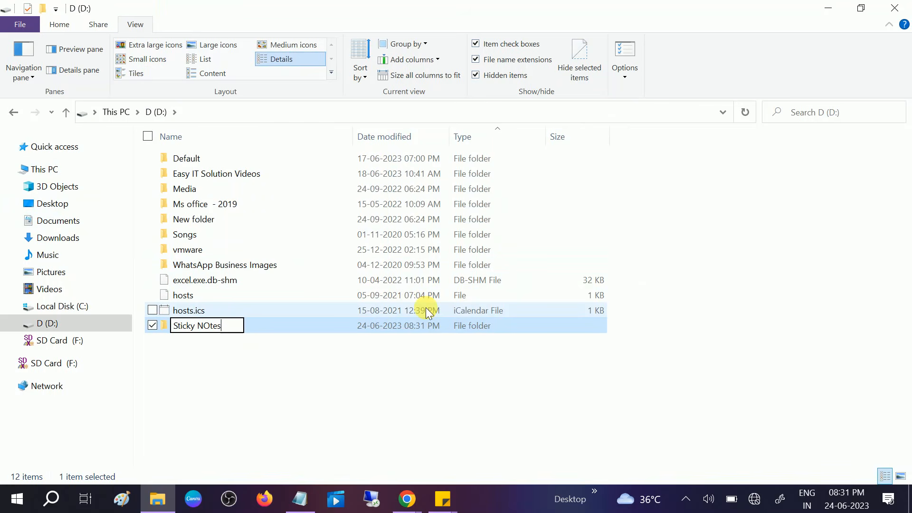
# - Open the Sticky NOtes folder and paste the copied plum files into it, granting administrator permission for all items
pyautogui.doubleClick(245, 332)
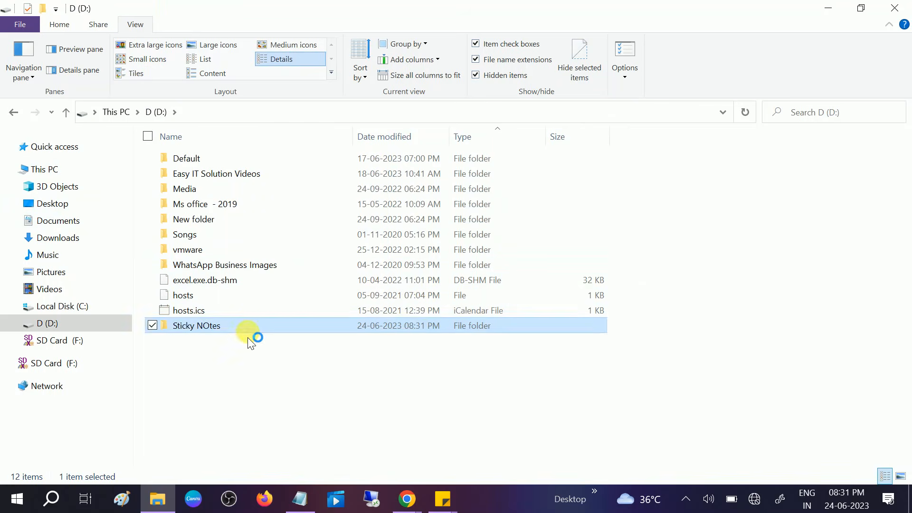
pyautogui.click(619, 265)
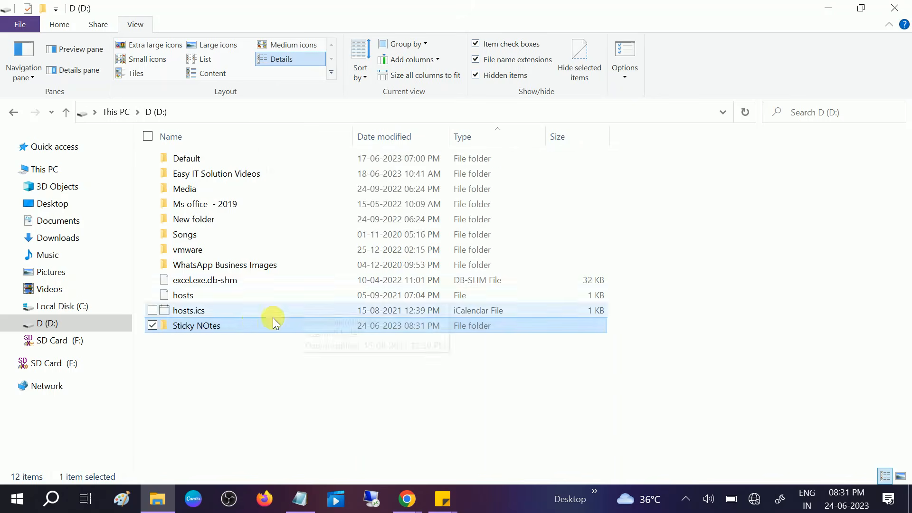
pyautogui.doubleClick(247, 324)
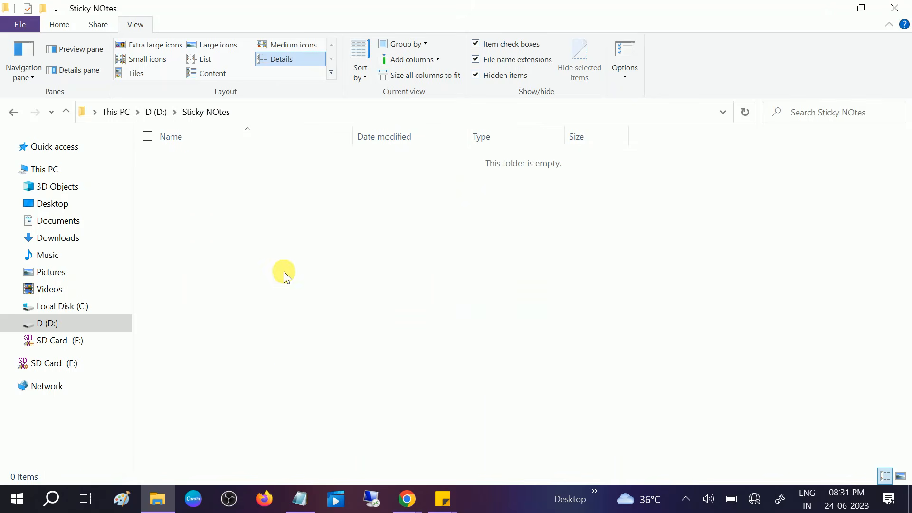
pyautogui.hotkey('ctrl', 'v')
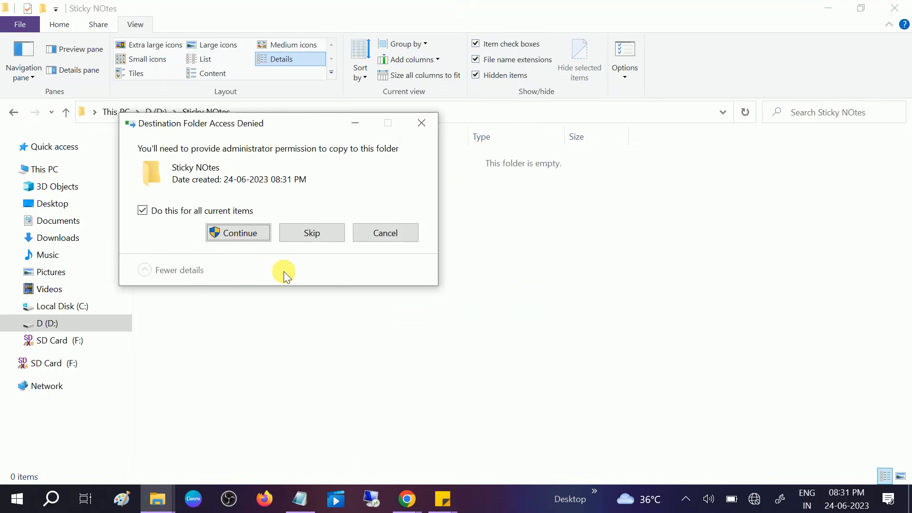
pyautogui.click(240, 233)
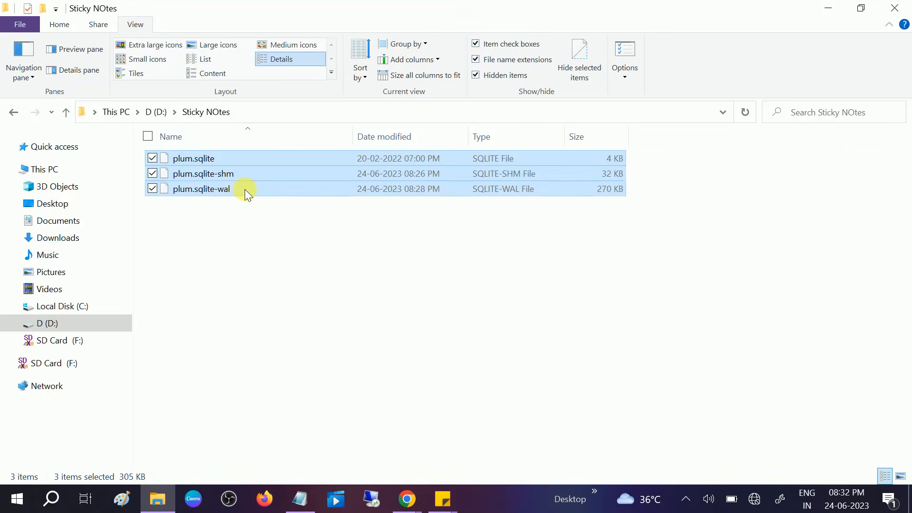
# - Review the LocalState path in Notepad, then return to the Sticky NOtes backup folder and clear the file selection
pyautogui.click(162, 502)
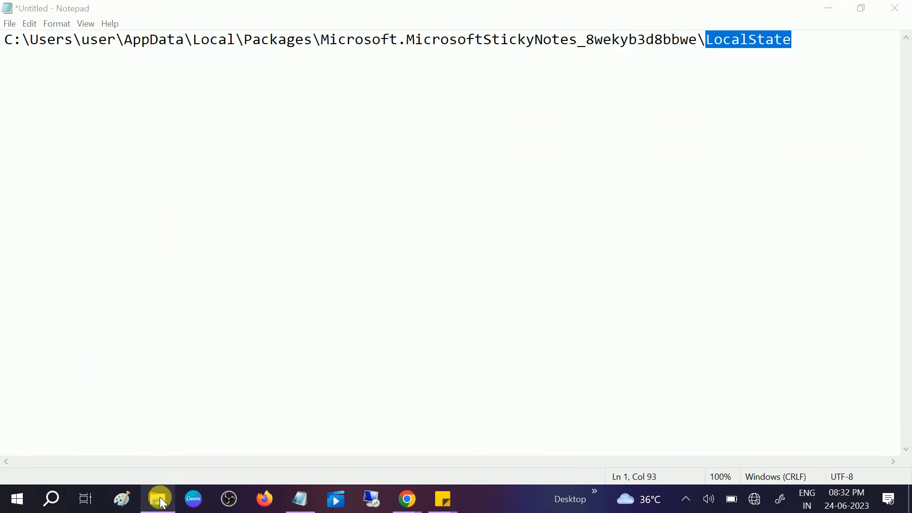
pyautogui.click(613, 167)
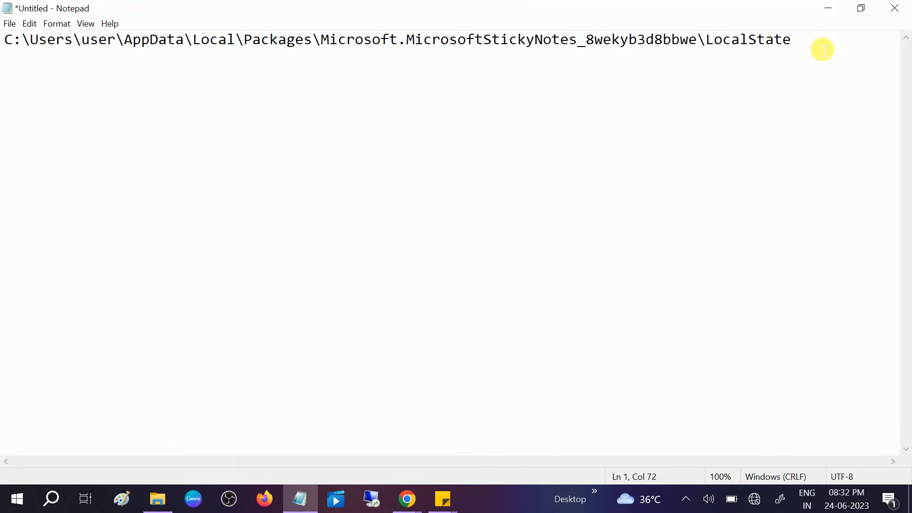
pyautogui.click(157, 499)
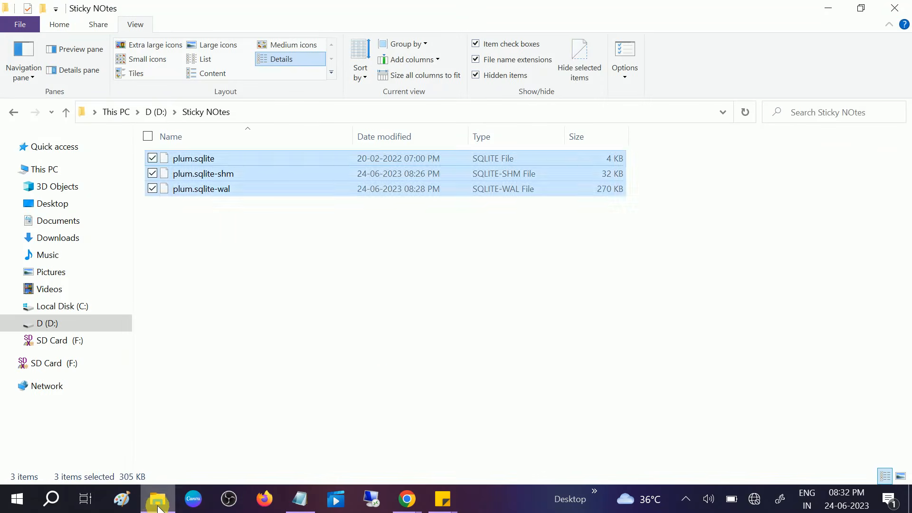
pyautogui.click(252, 284)
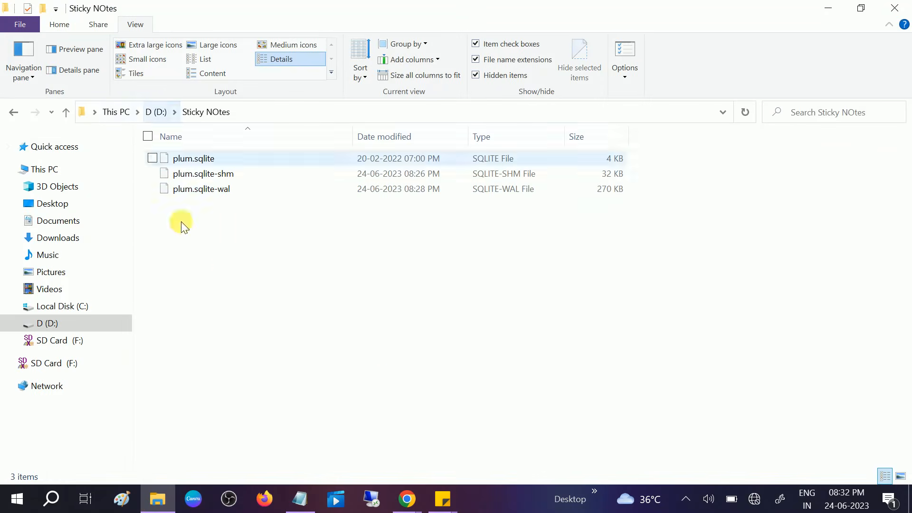
# - Bring up the Sticky Notes list, minimize the File Explorer and Notepad windows, and close the list
pyautogui.moveTo(436, 492)
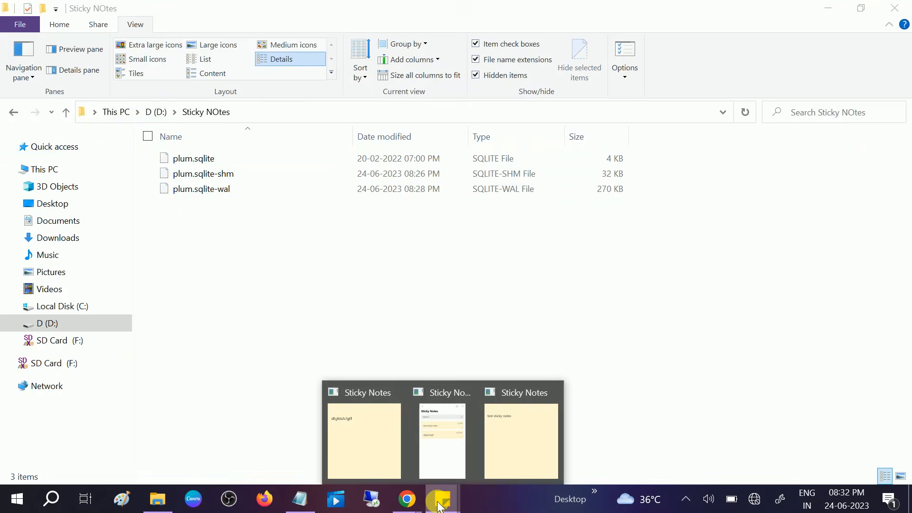
pyautogui.click(454, 445)
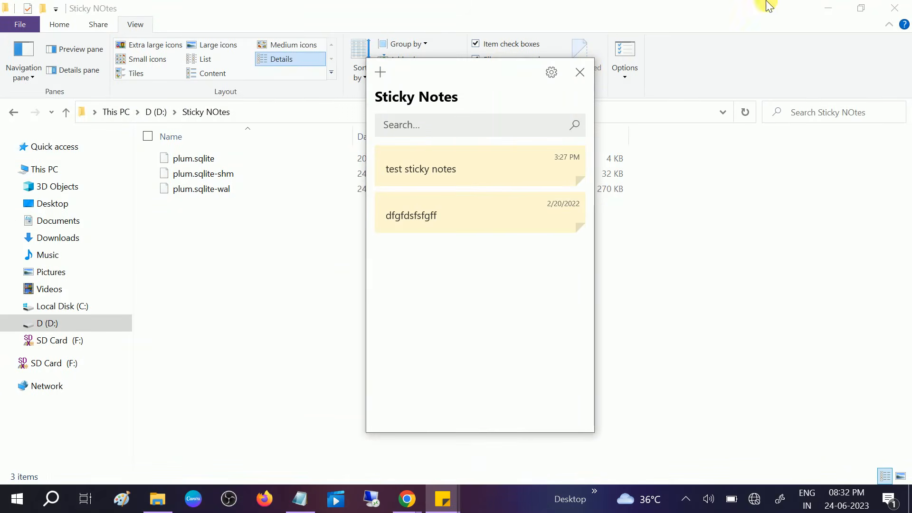
pyautogui.click(837, 8)
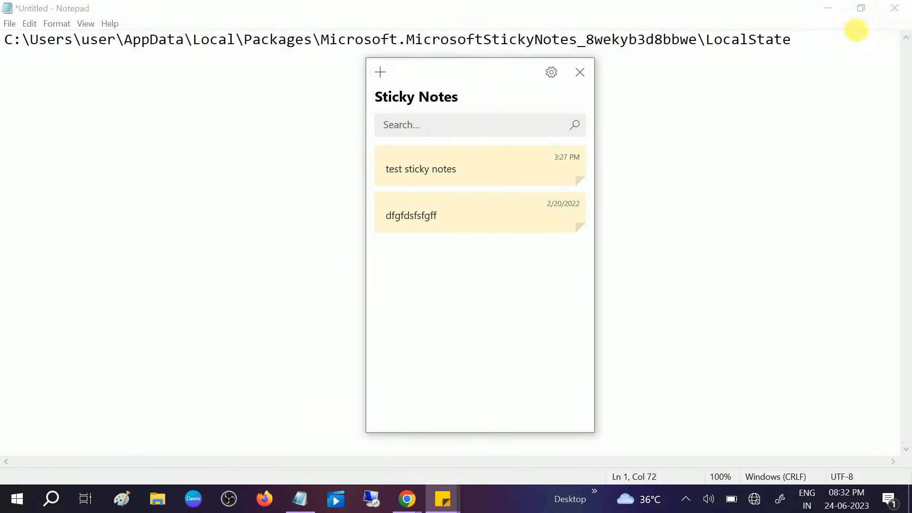
pyautogui.click(831, 9)
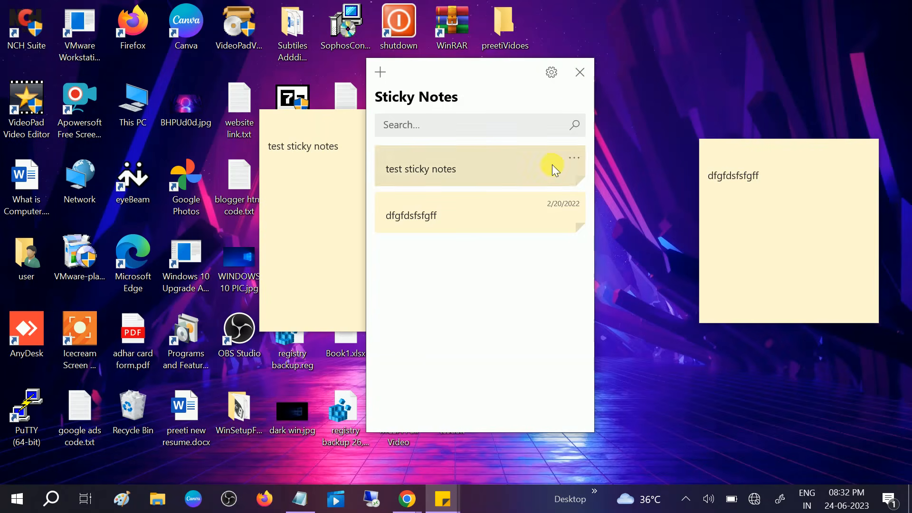
pyautogui.moveTo(522, 60); pyautogui.dragTo(620, 93)
pyautogui.click(580, 87)
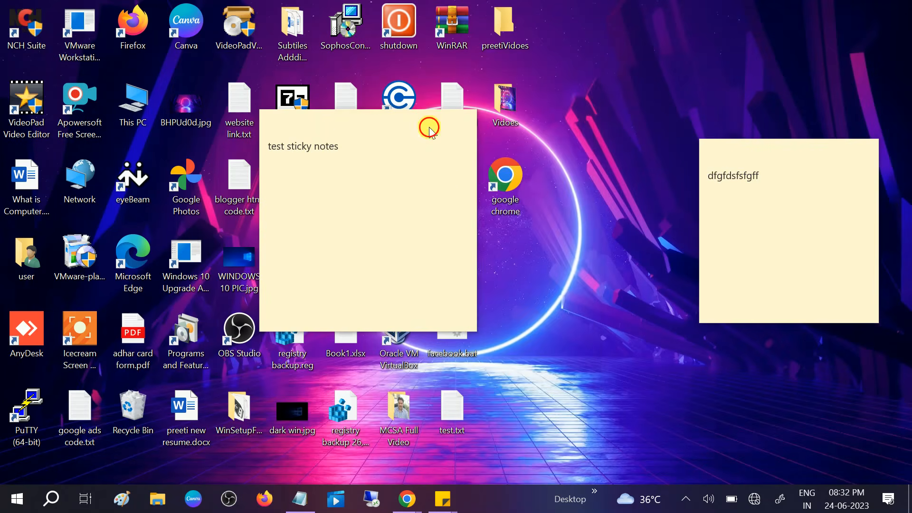
# - Delete the "test sticky notes" and "dfgfdsfsfgff" notes, turning off the delete confirmation with Don't ask me again
pyautogui.click(447, 122)
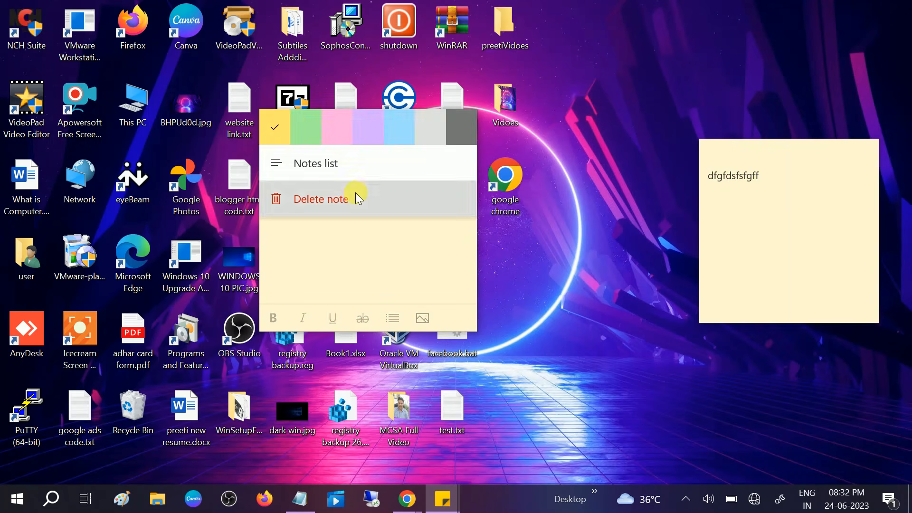
pyautogui.click(357, 198)
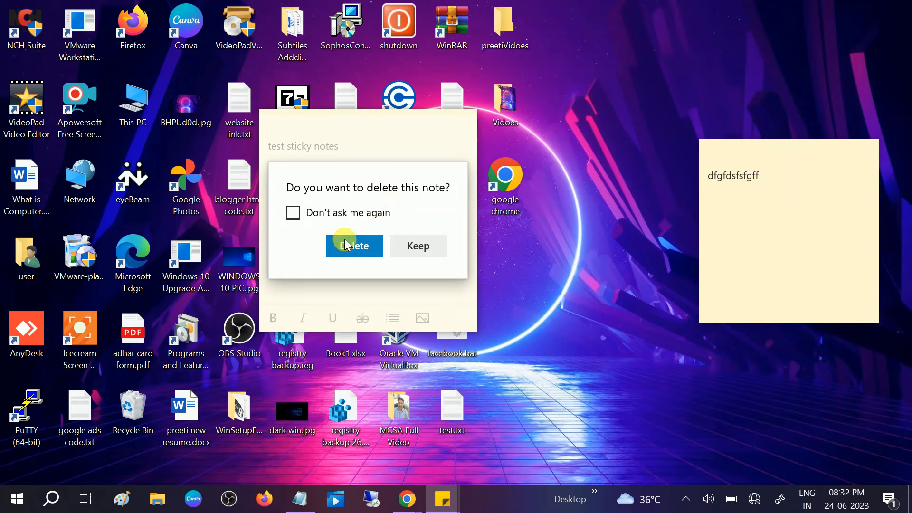
pyautogui.click(318, 213)
pyautogui.click(351, 246)
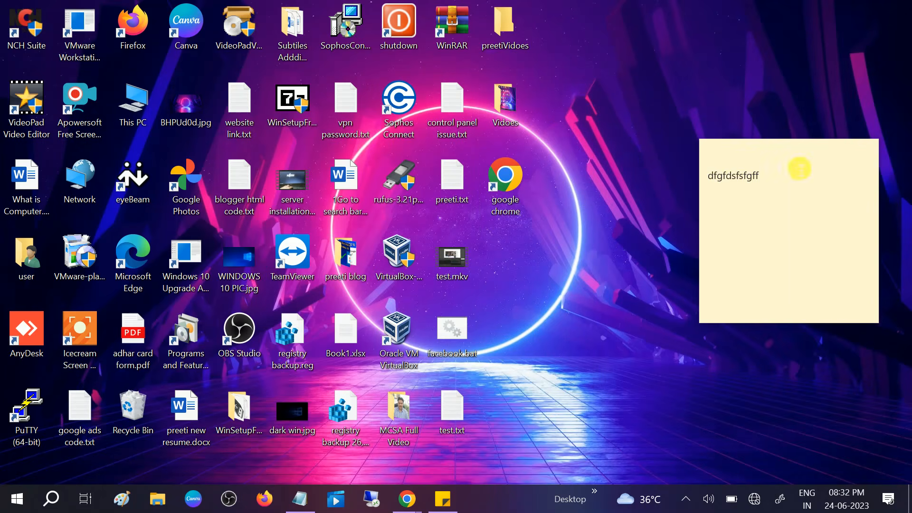
pyautogui.click(849, 151)
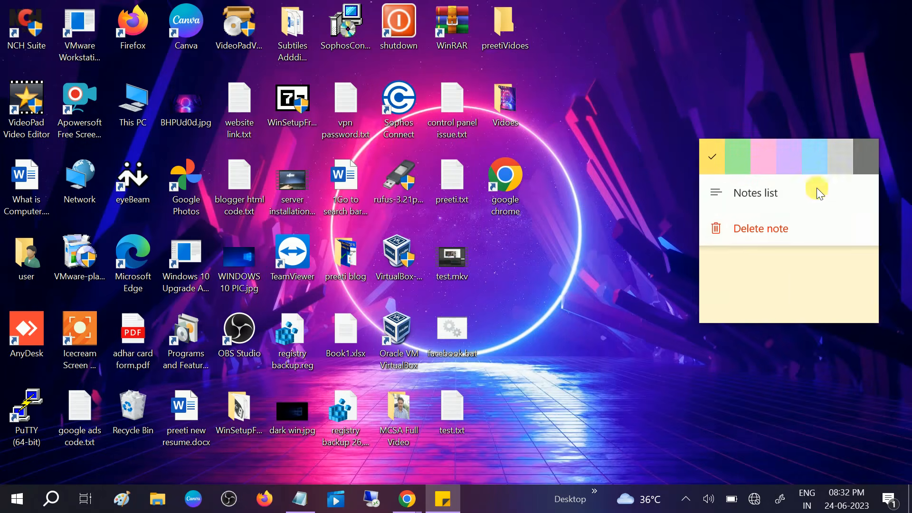
pyautogui.click(778, 228)
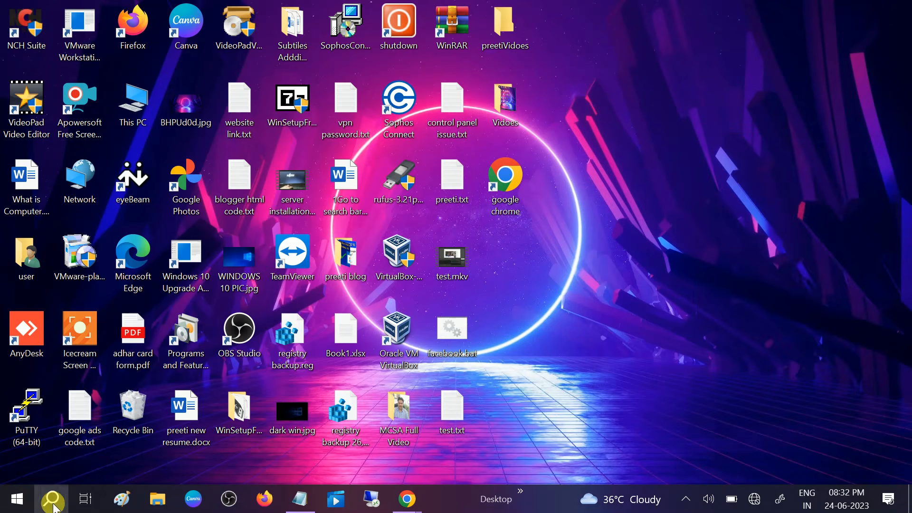
# - Search Windows for Sticky Notes, launch it, and move the notes list window clear of the blank note
pyautogui.click(53, 500)
pyautogui.write('st')
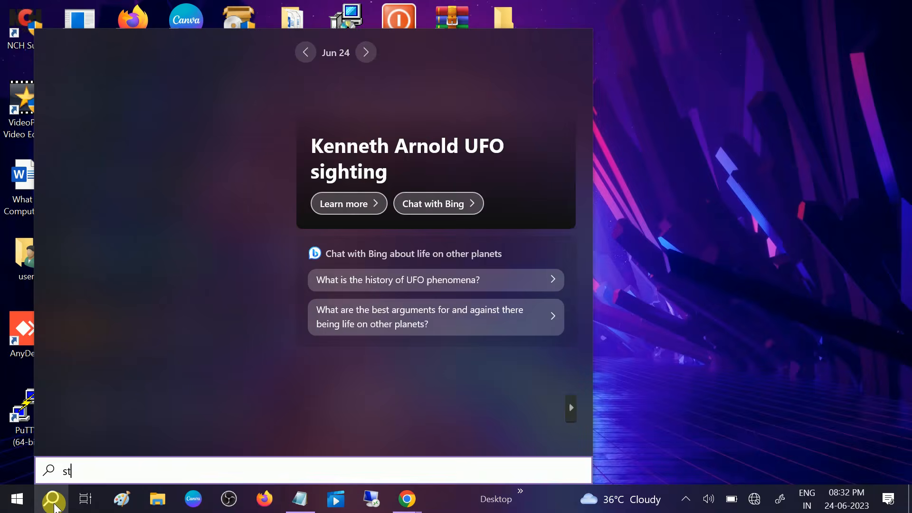
pyautogui.write('c')
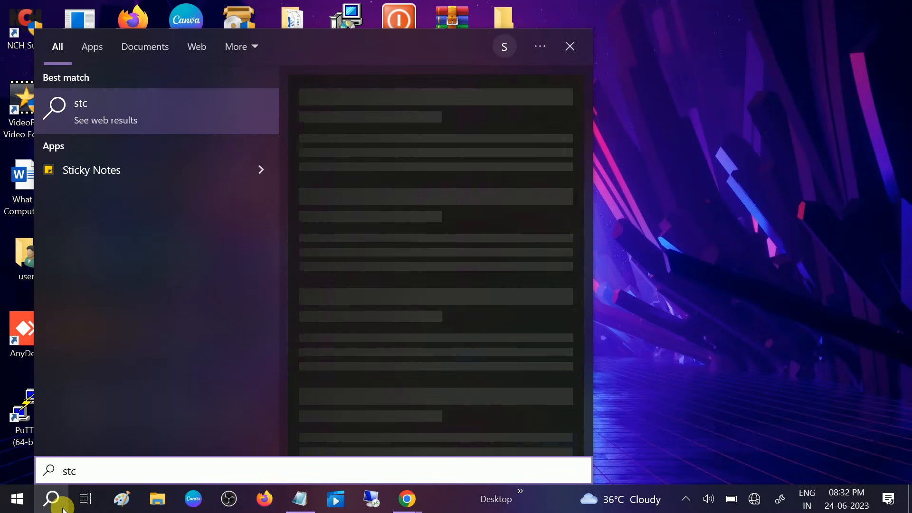
pyautogui.click(107, 171)
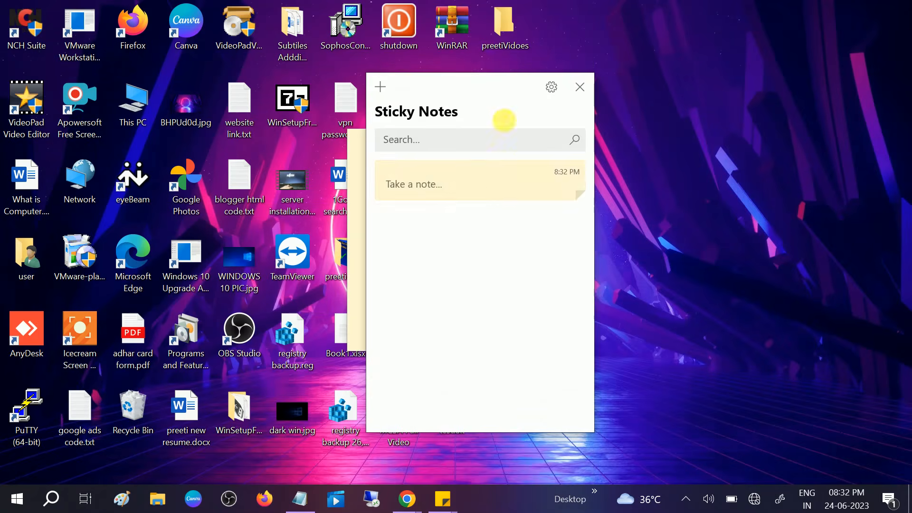
pyautogui.moveTo(482, 82); pyautogui.dragTo(733, 94)
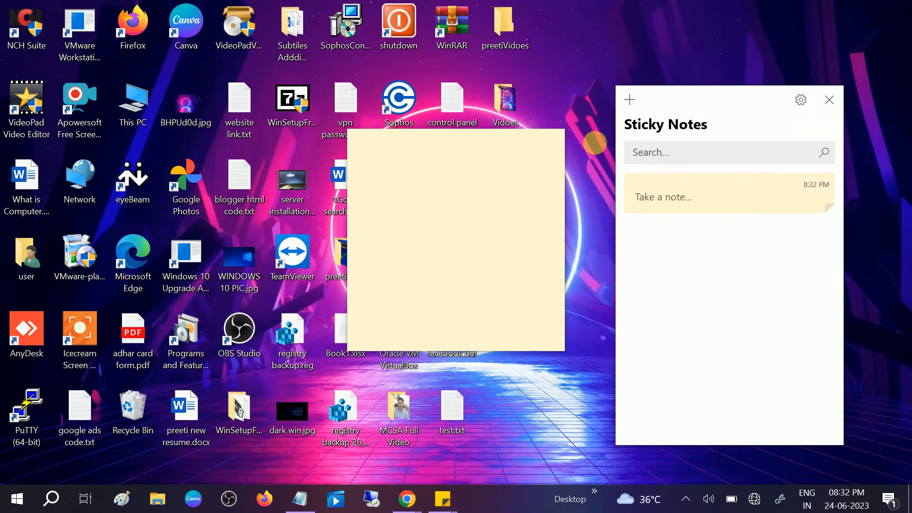
# - Close the Sticky Notes list and the blank note, and open the LocalState path kept in Notepad through the Run dialog
pyautogui.click(829, 101)
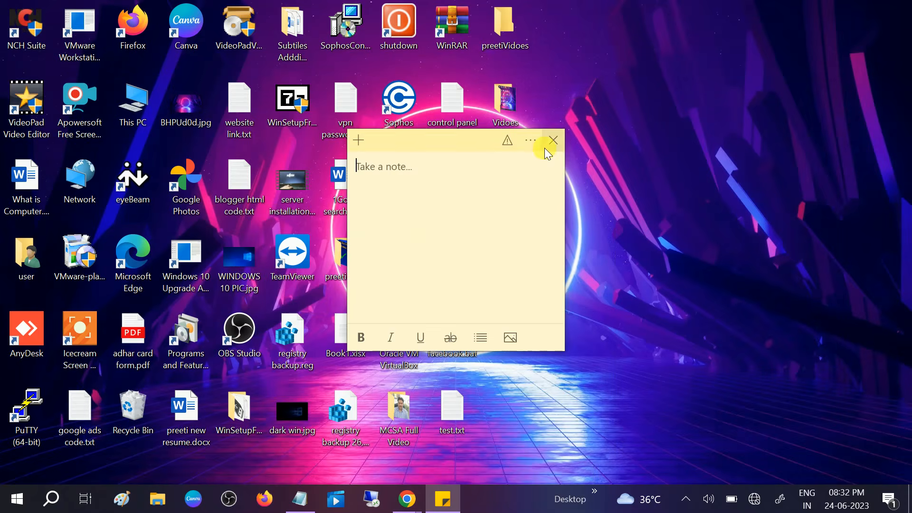
pyautogui.click(545, 147)
pyautogui.click(296, 502)
pyautogui.moveTo(812, 47); pyautogui.dragTo(8, 46)
pyautogui.hotkey('ctrl', 'c')
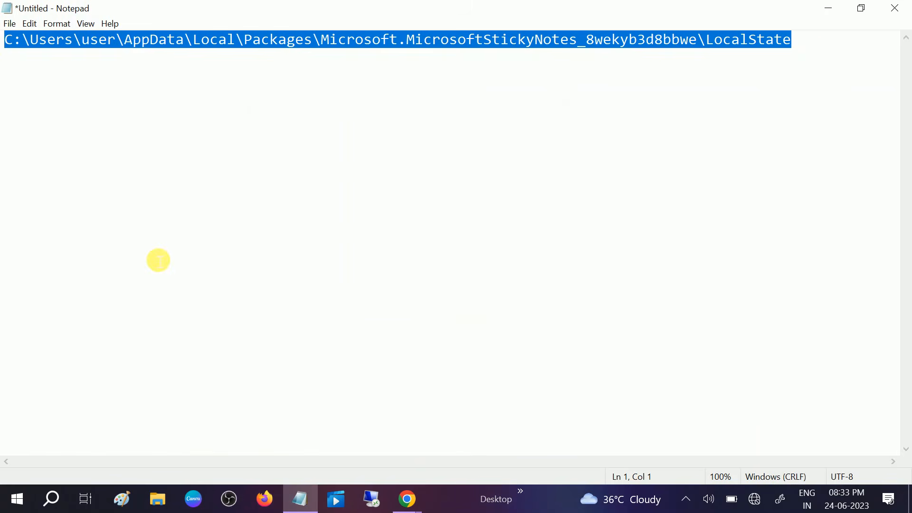
pyautogui.press('super+r')
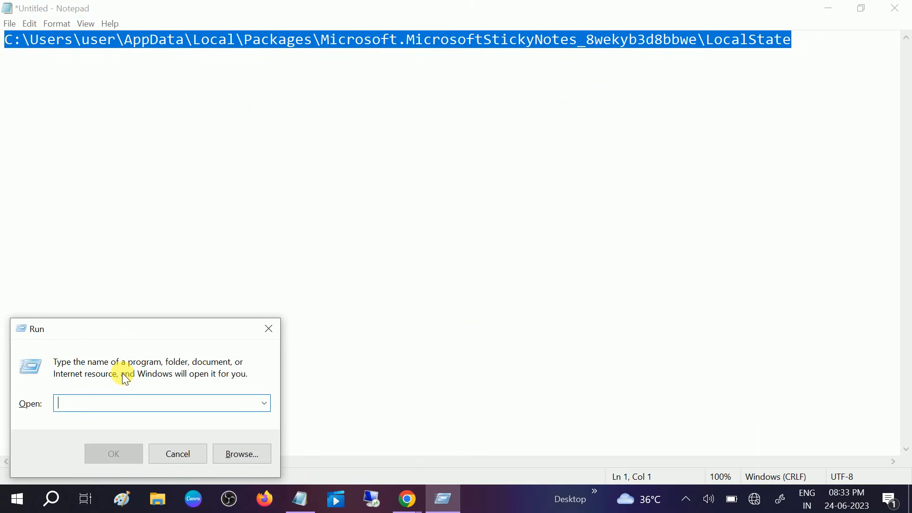
pyautogui.hotkey('ctrl', 'v')
pyautogui.click(116, 454)
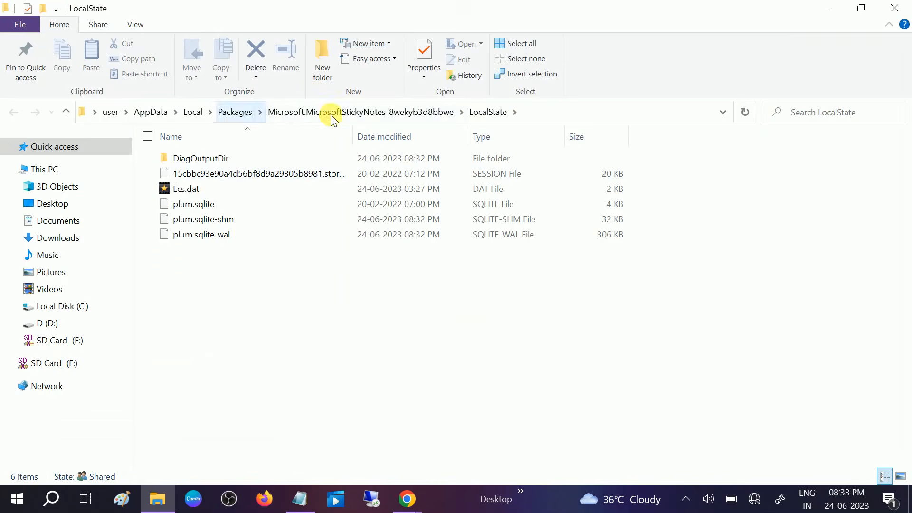
# - Show the full LocalState folder path in the File Explorer address bar and highlight it
pyautogui.click(534, 107)
pyautogui.click(506, 116)
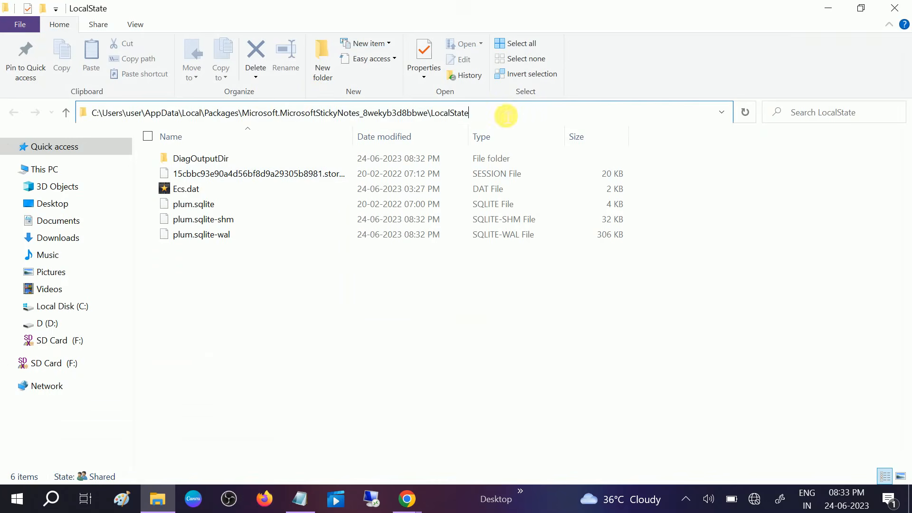
pyautogui.moveTo(511, 114); pyautogui.dragTo(73, 113)
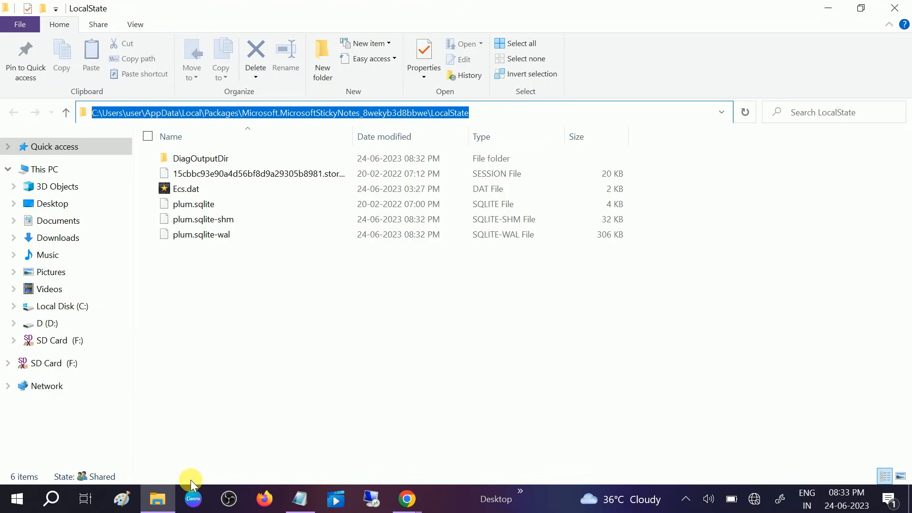
# - Open the D: drive through the Run dialog, place it as a smaller window over LocalState, and enter its Sticky NOtes folder
pyautogui.press('super+r')
pyautogui.moveTo(181, 328); pyautogui.dragTo(337, 327)
pyautogui.write('d:')
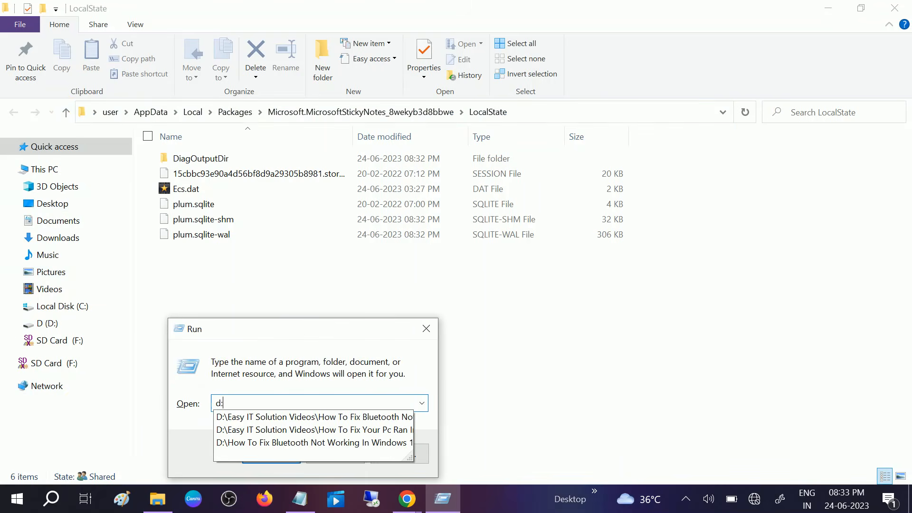
pyautogui.press('Return')
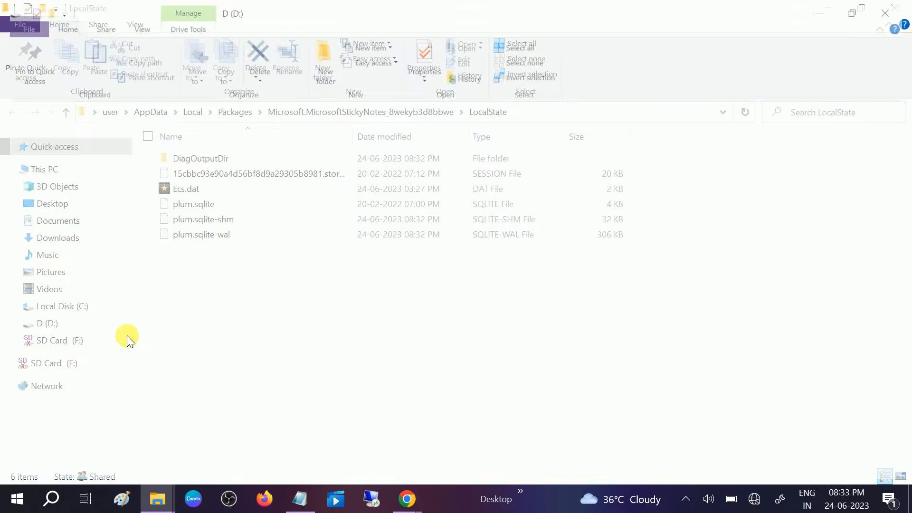
pyautogui.click(863, 9)
pyautogui.moveTo(570, 8); pyautogui.dragTo(772, 182)
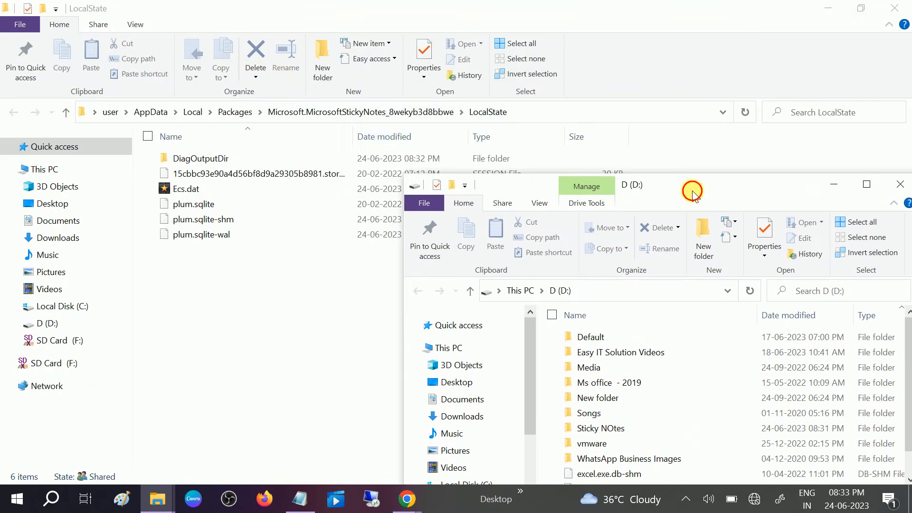
pyautogui.moveTo(692, 192); pyautogui.dragTo(654, 70)
pyautogui.scroll(-1, 609, 244)
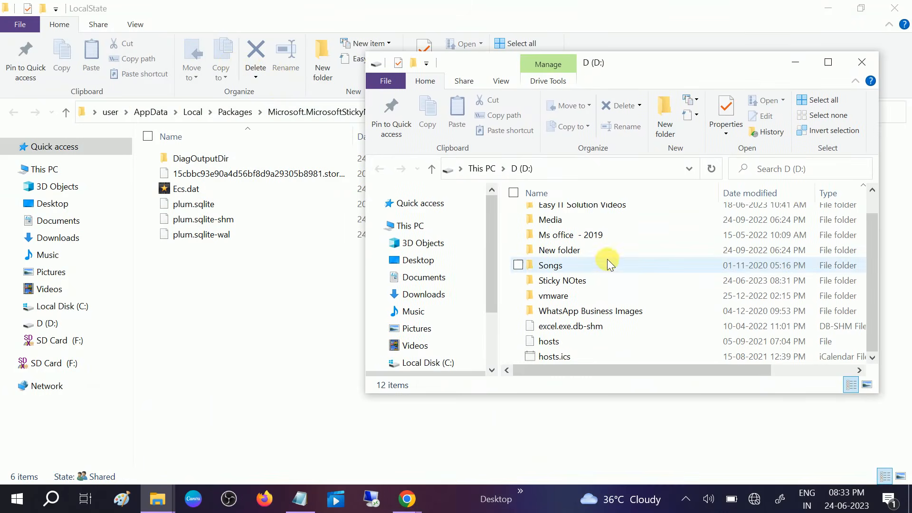
pyautogui.doubleClick(570, 283)
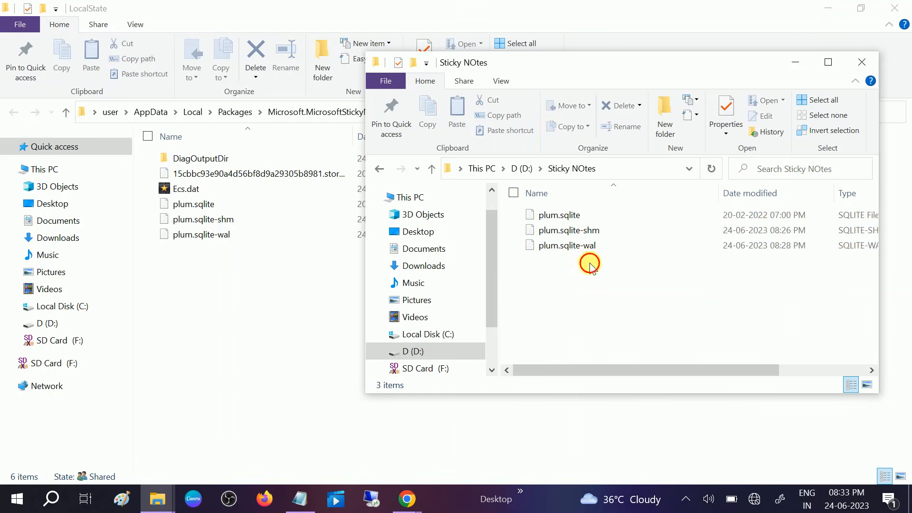
# - Copy plum.sqlite, plum.sqlite-shm and plum.sqlite-wal from the Sticky NOtes folder into LocalState, replacing the files in the destination
pyautogui.moveTo(591, 265); pyautogui.dragTo(560, 203)
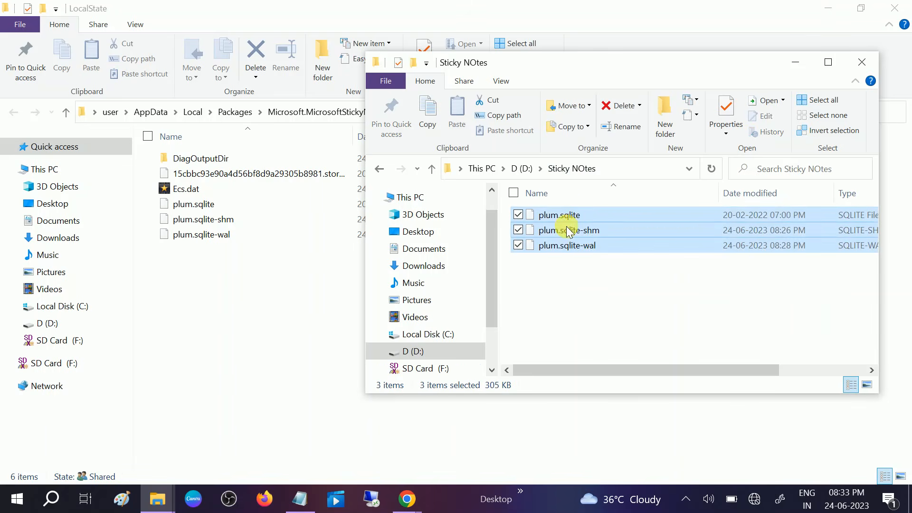
pyautogui.rightClick(566, 226)
pyautogui.click(600, 372)
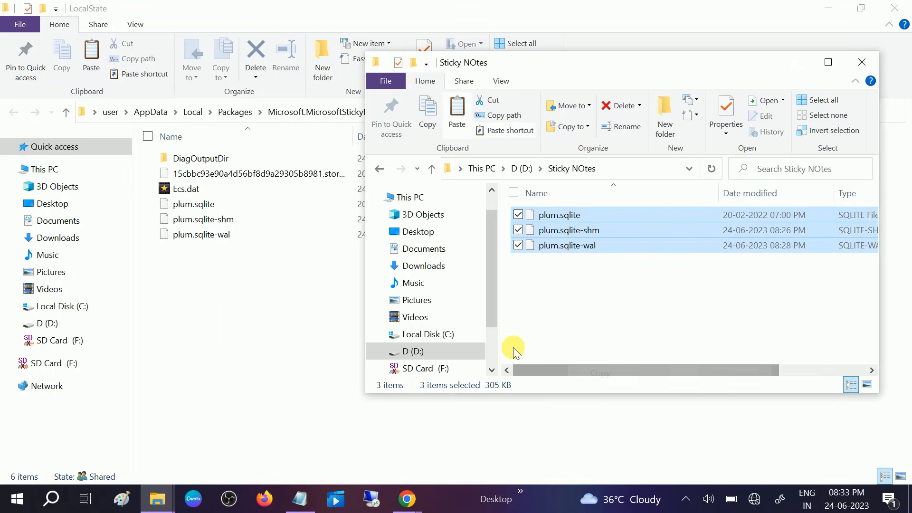
pyautogui.click(226, 274)
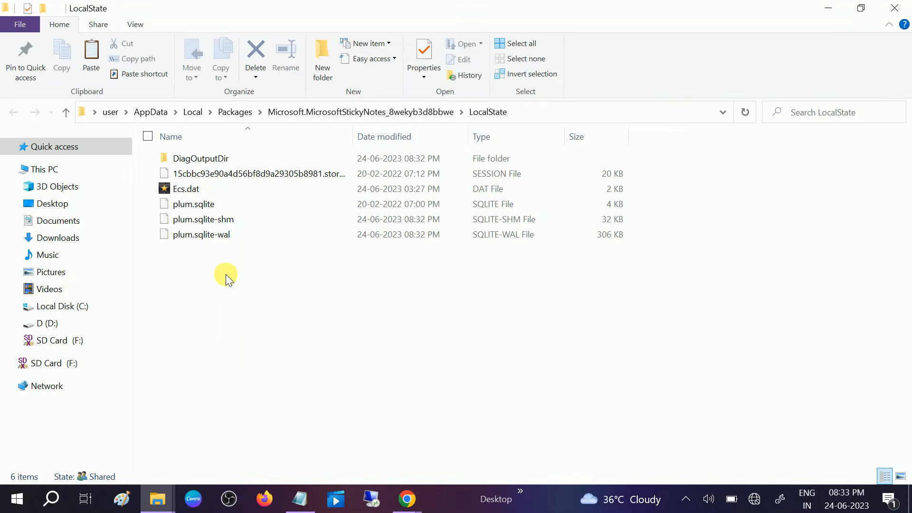
pyautogui.hotkey('ctrl', 'v')
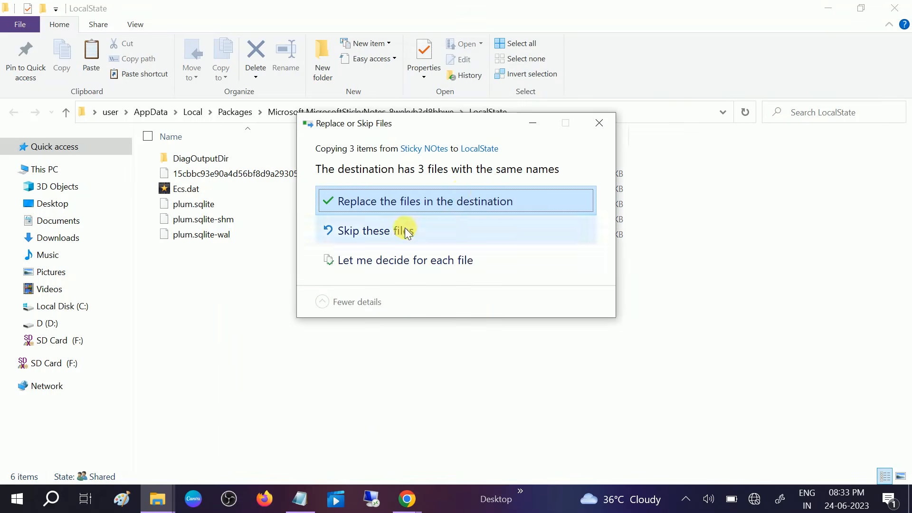
pyautogui.click(443, 202)
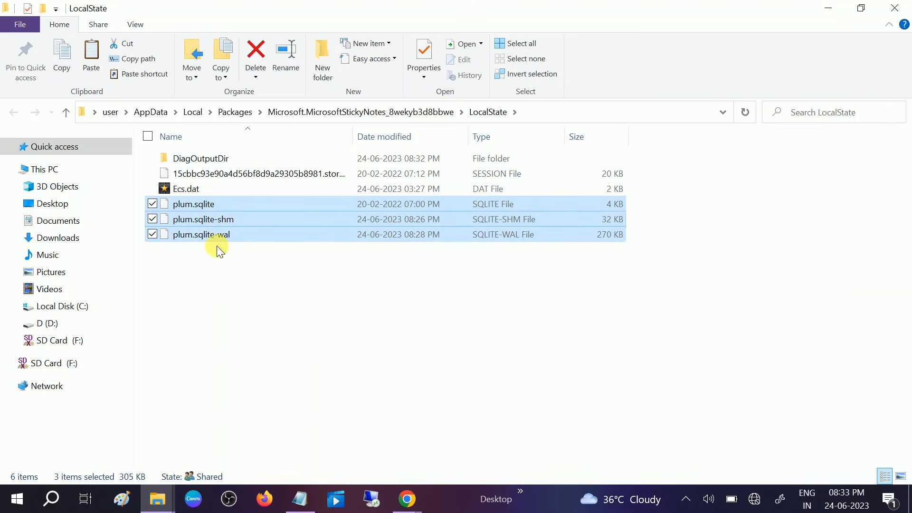
# - Close the LocalState and Sticky NOtes folder windows and minimize Notepad
pyautogui.click(894, 8)
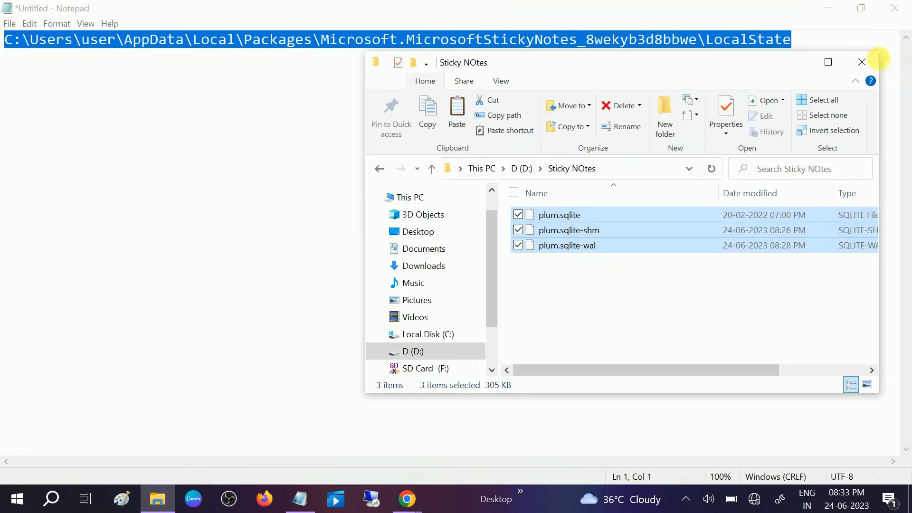
pyautogui.click(863, 61)
pyautogui.click(829, 9)
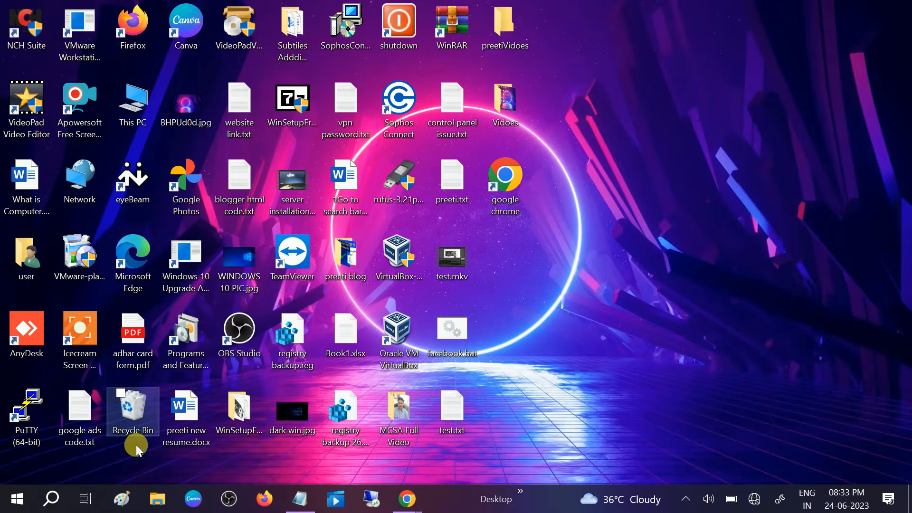
# - Search Windows for Sticky Notes and launch the app
pyautogui.click(53, 498)
pyautogui.write('stic')
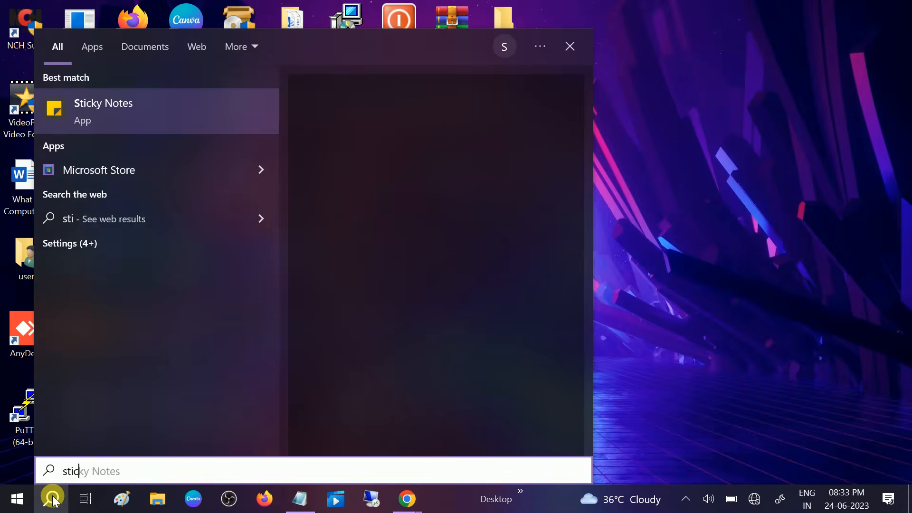
pyautogui.write('ky')
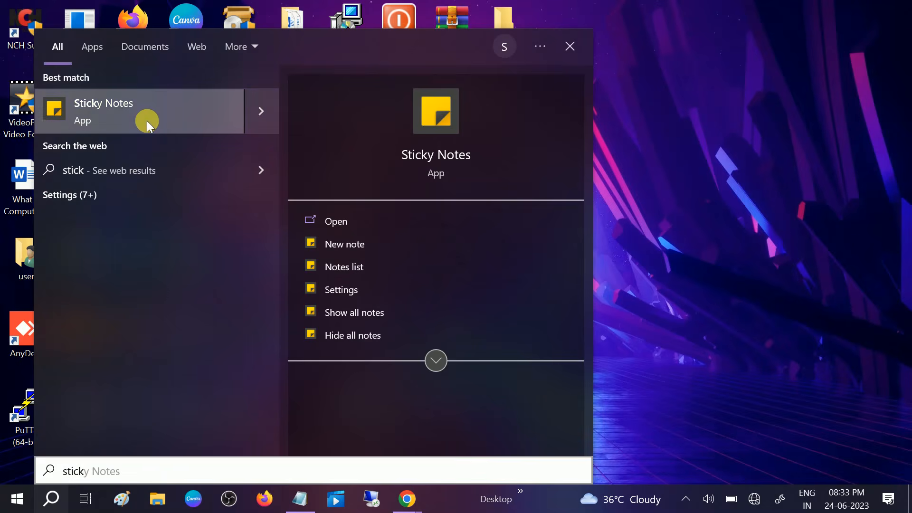
pyautogui.click(147, 120)
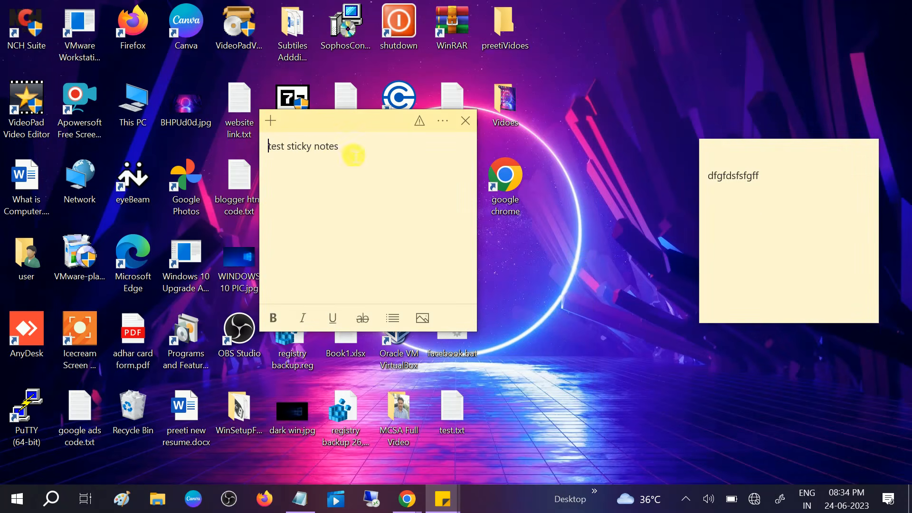
# - Check the two restored notes by highlighting the "dfgfdsfsfgff" and "test sticky notes" text
pyautogui.click(778, 182)
pyautogui.doubleClick(777, 182)
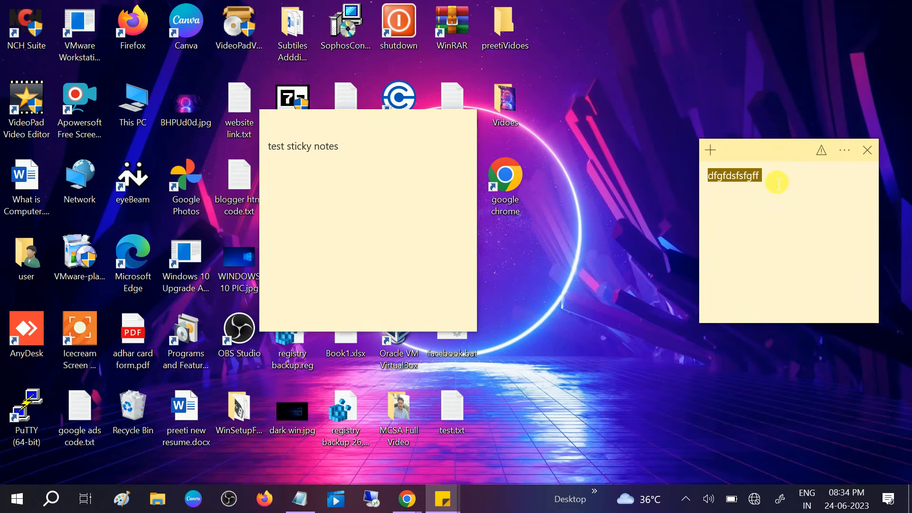
pyautogui.click(788, 183)
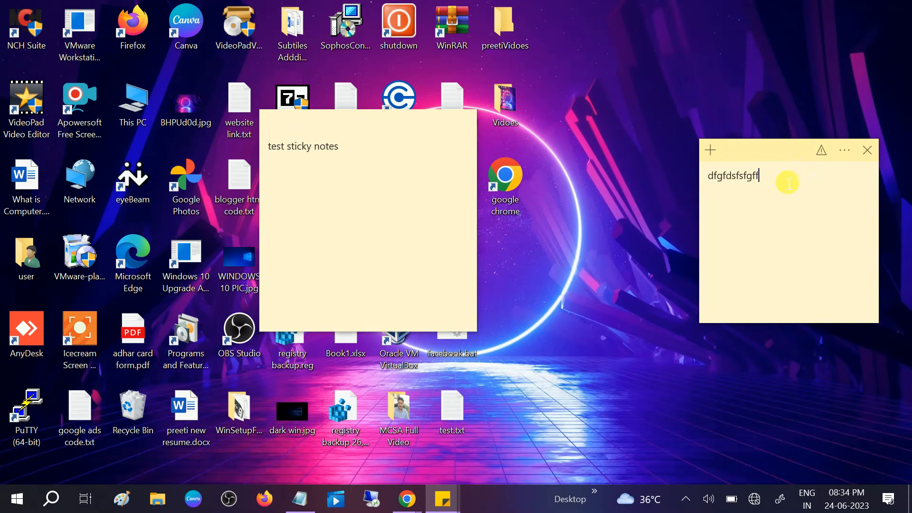
pyautogui.doubleClick(781, 185)
pyautogui.click(366, 153)
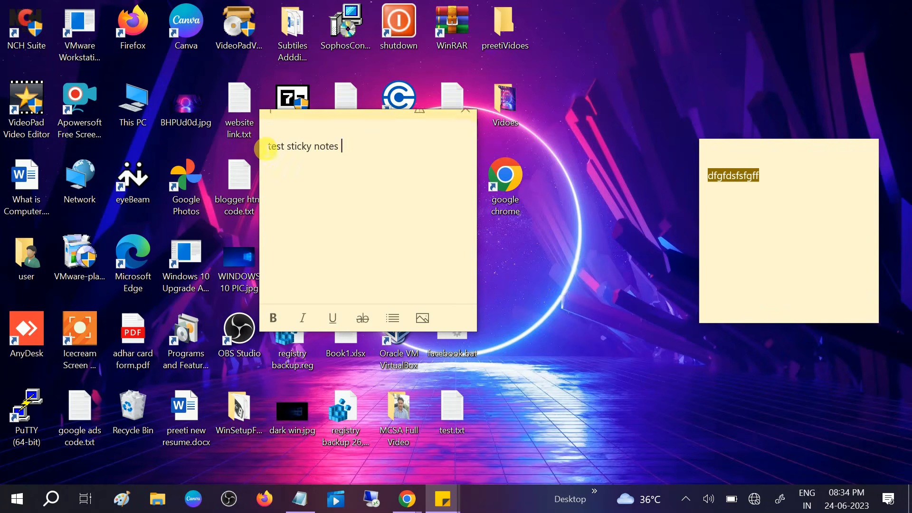
pyautogui.moveTo(352, 154); pyautogui.dragTo(240, 152)
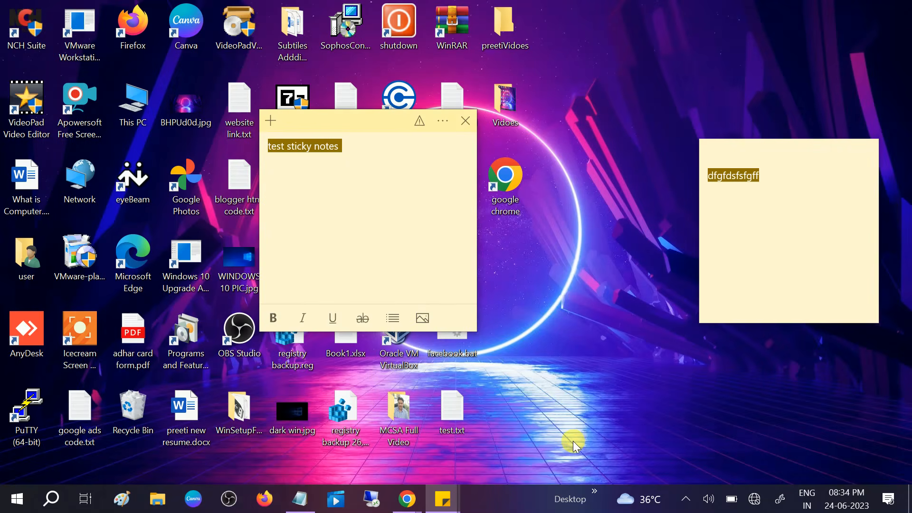
pyautogui.press('super+r')
pyautogui.hotkey('ctrl', 'v')
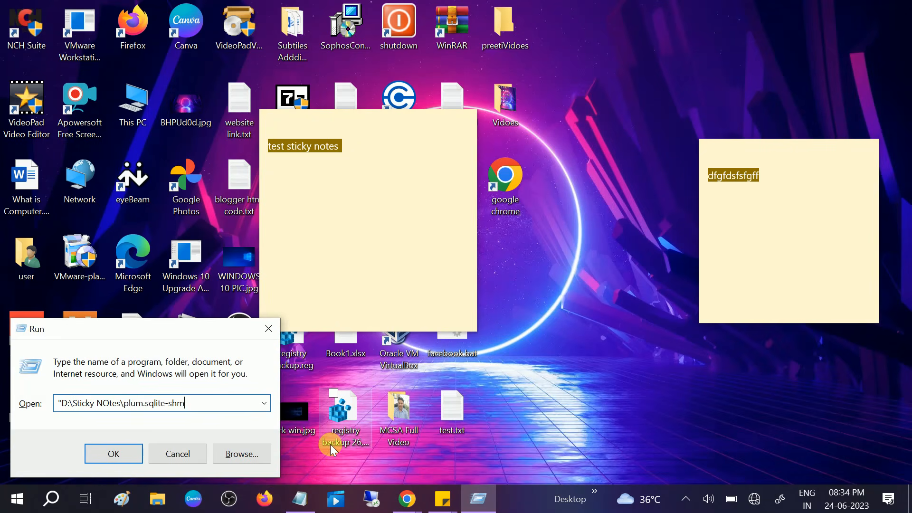
pyautogui.press('BackSpace')
pyautogui.press('BackSpace')
pyautogui.press('BackSpace')
pyautogui.press('BackSpace')
pyautogui.press('BackSpace')
pyautogui.press('BackSpace')
pyautogui.press('BackSpace')
pyautogui.press('BackSpace')
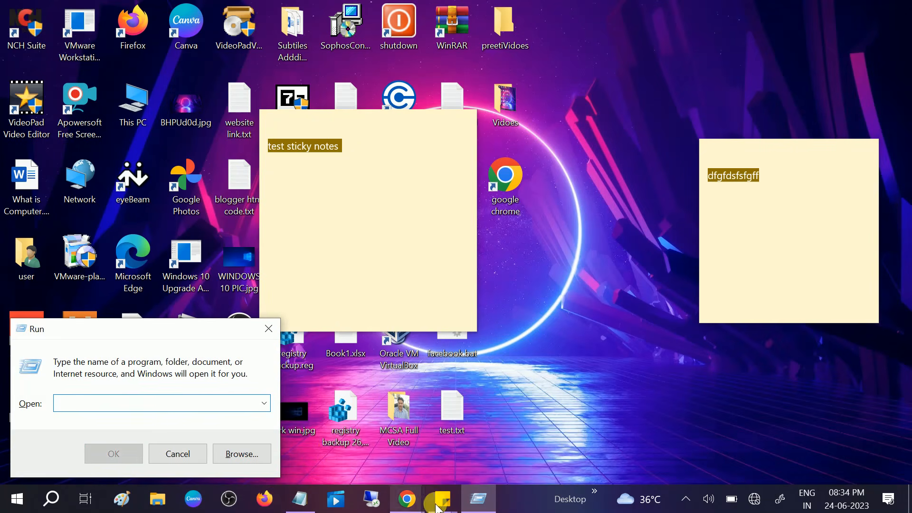
# - Copy the LocalState path from Notepad, open it through the Run dialog, and select plum.sqlite in the maximized folder window
pyautogui.click(315, 506)
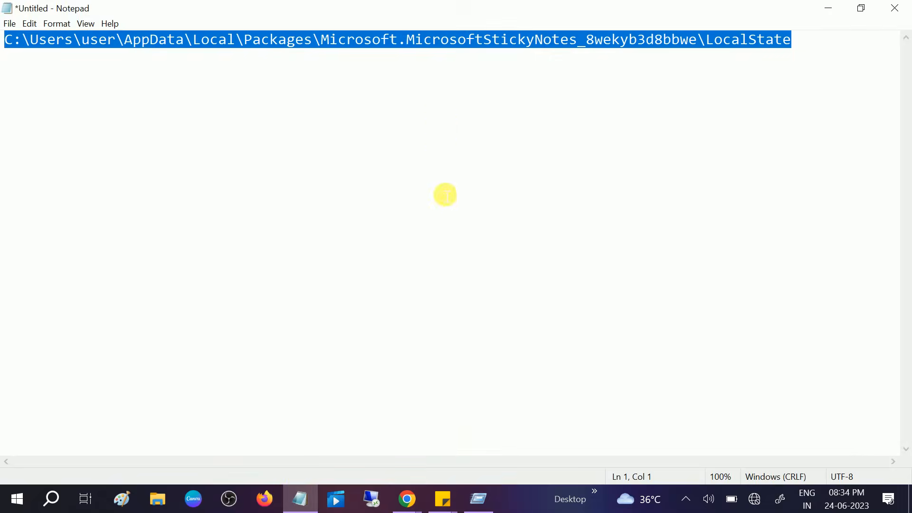
pyautogui.rightClick(706, 42)
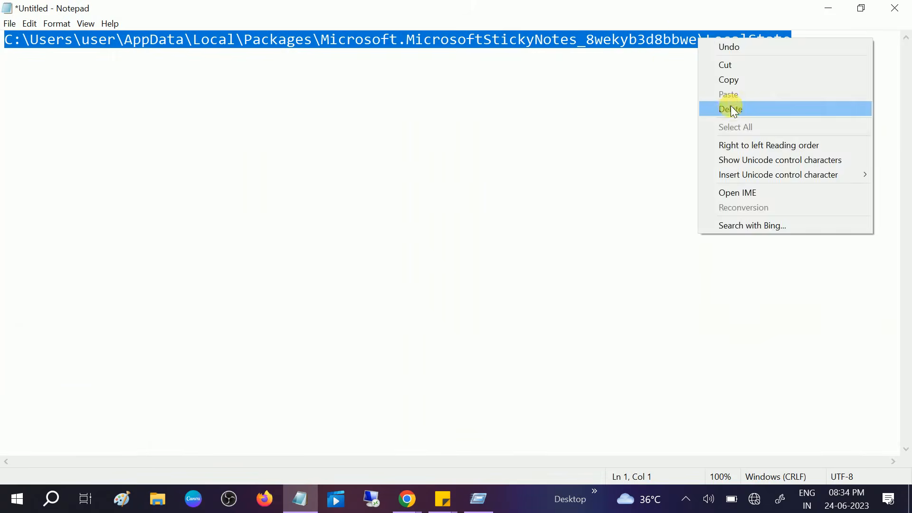
pyautogui.click(727, 79)
pyautogui.press('super+r')
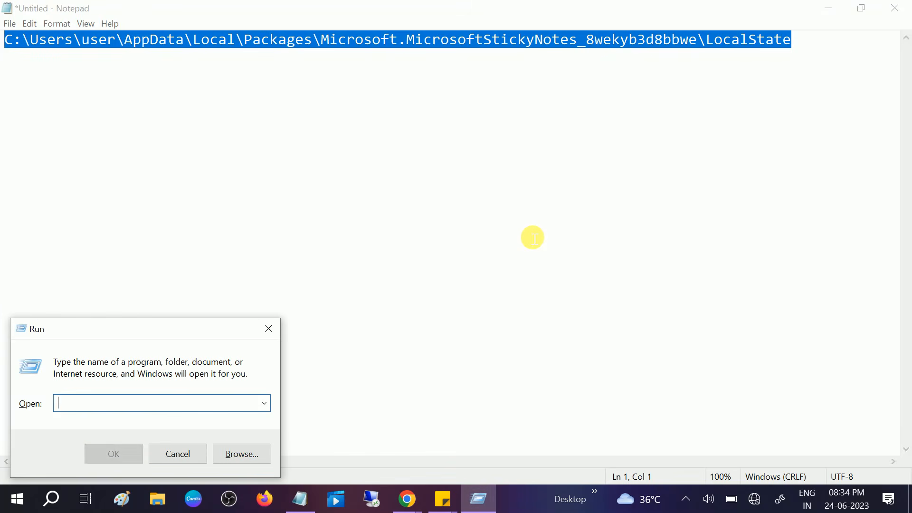
pyautogui.hotkey('ctrl', 'v')
pyautogui.press('Return')
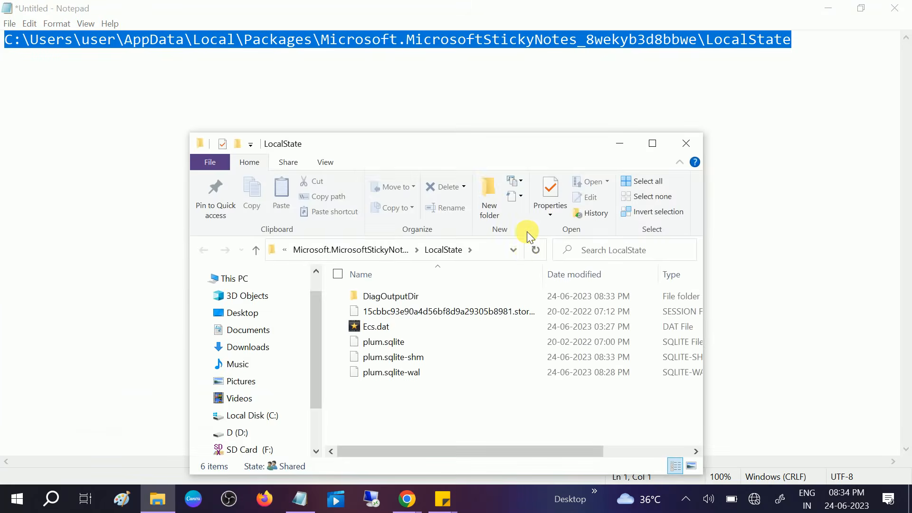
pyautogui.click(653, 144)
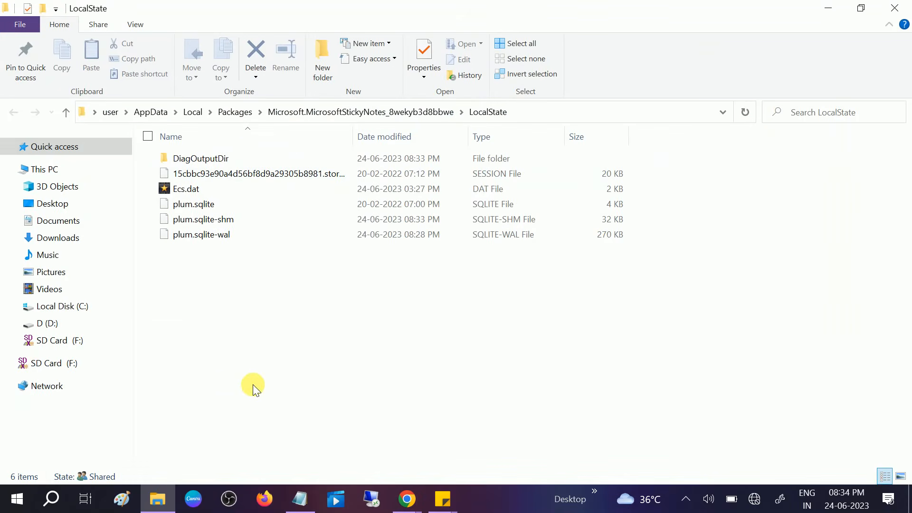
pyautogui.click(190, 205)
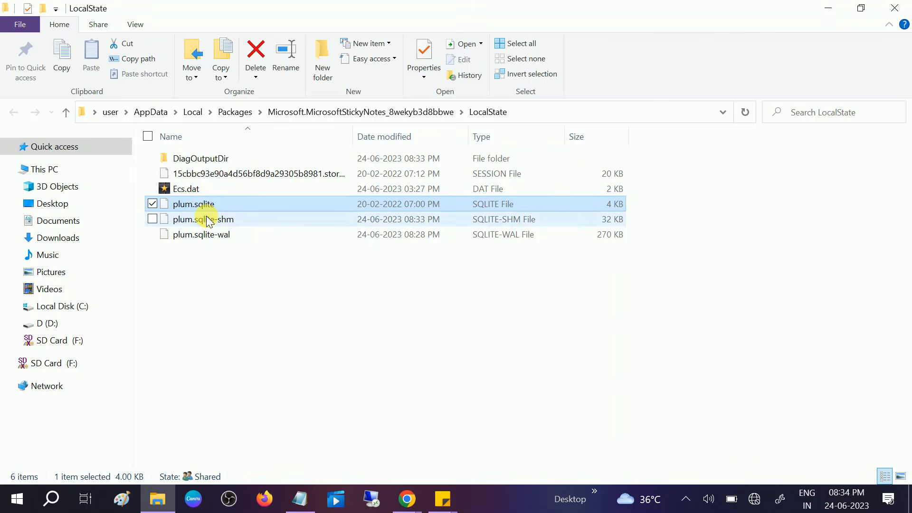
# - Close the LocalState window, minimize Notepad, and close the "test sticky notes" and "dfgfdsfsfgff" notes
pyautogui.click(895, 8)
pyautogui.click(828, 8)
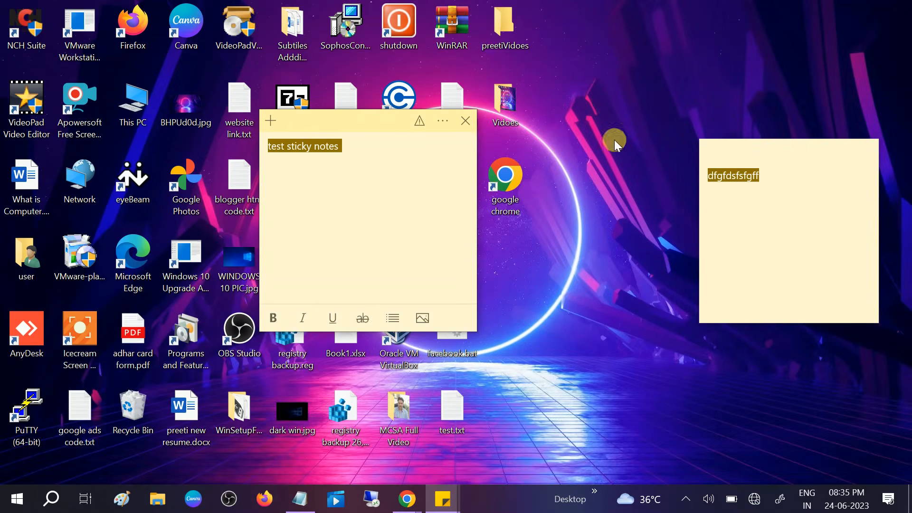
pyautogui.click(469, 124)
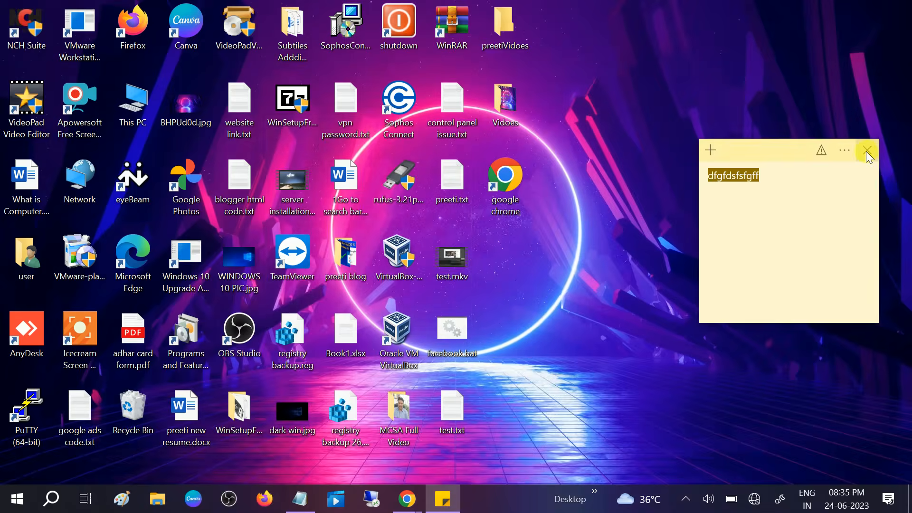
pyautogui.click(866, 151)
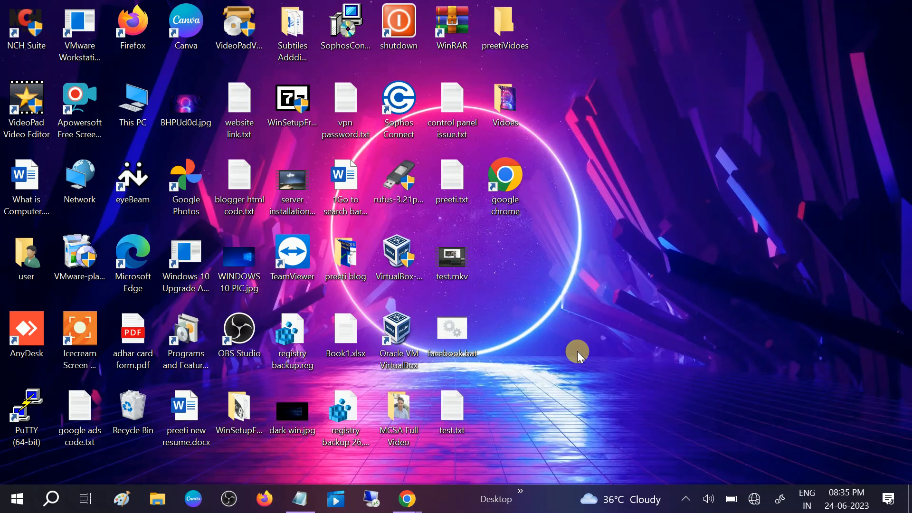